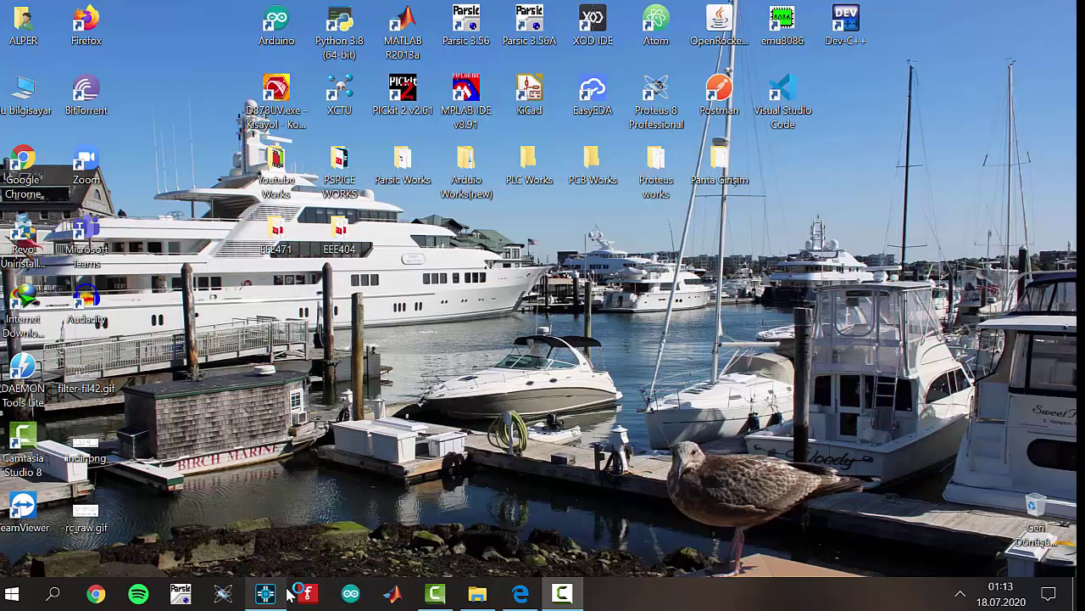
Bring OrCAD Capture forward on the blank SCHEMATIC1 page and open the Place Part panel.
{"action": "mouse_move", "coordinate": [563, 594]}
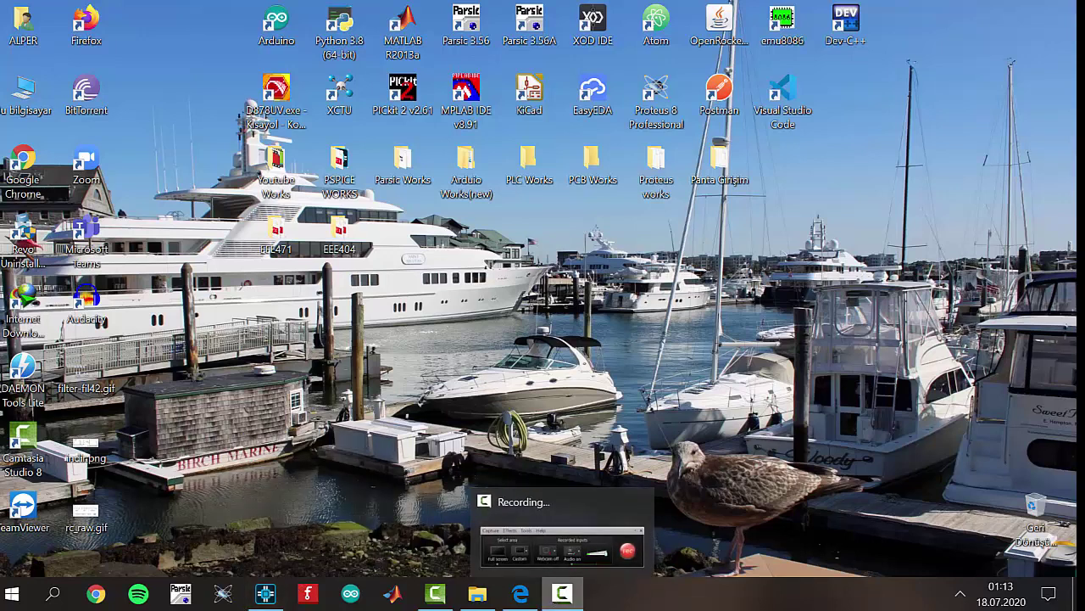
{"action": "left_click", "coordinate": [276, 601]}
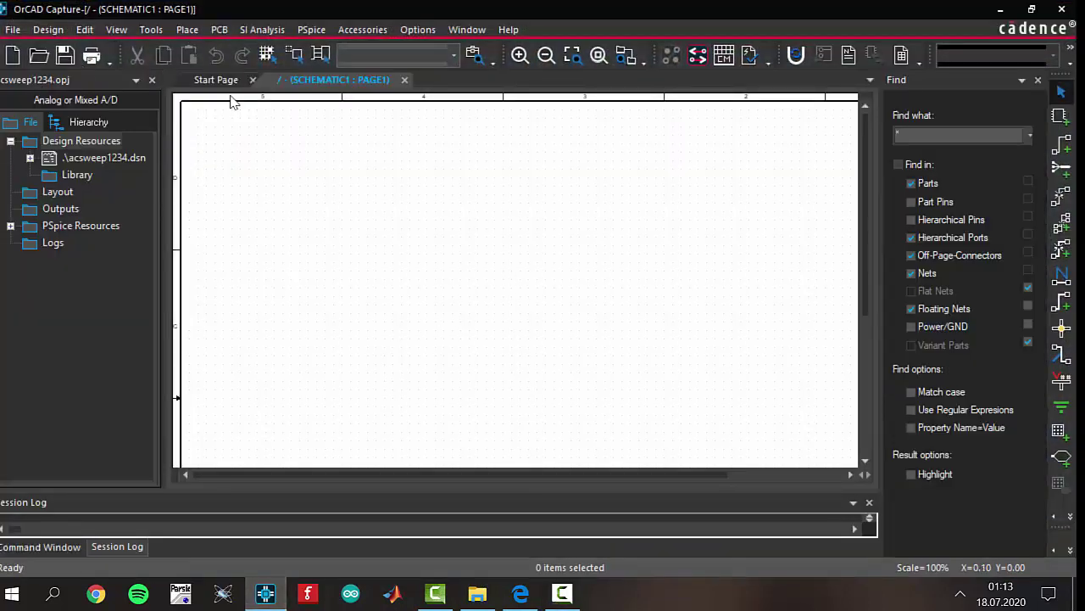
{"action": "left_click_drag", "start_coordinate": [215, 110], "coordinate": [752, 450]}
{"action": "key", "text": "p"}
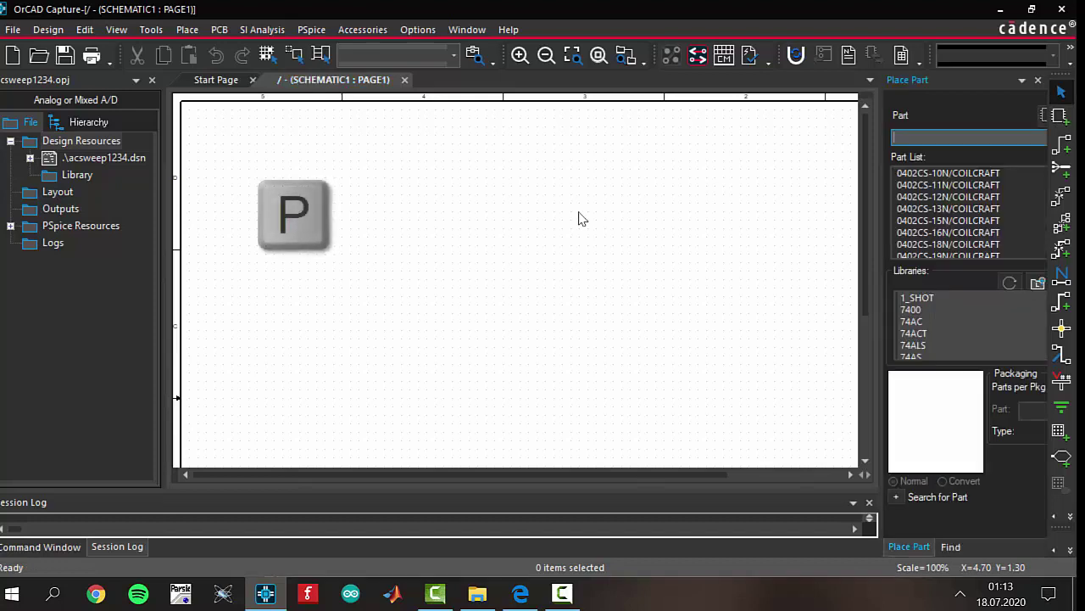
Place resistor R1, then resistor R2 rotated upright below R1's right end.
{"action": "type", "text": "r"}
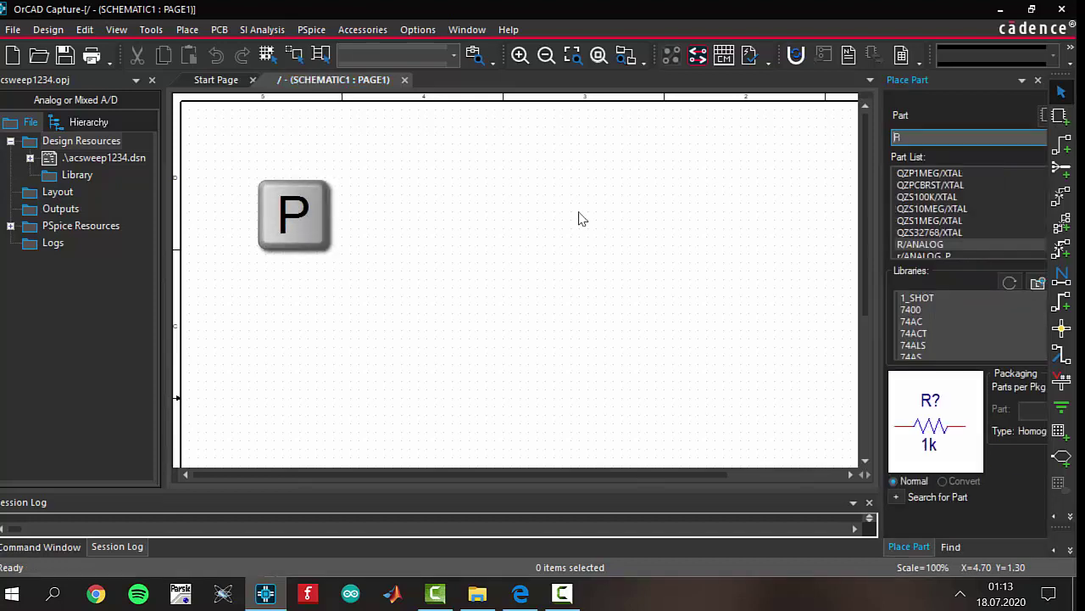
{"action": "key", "text": "Return"}
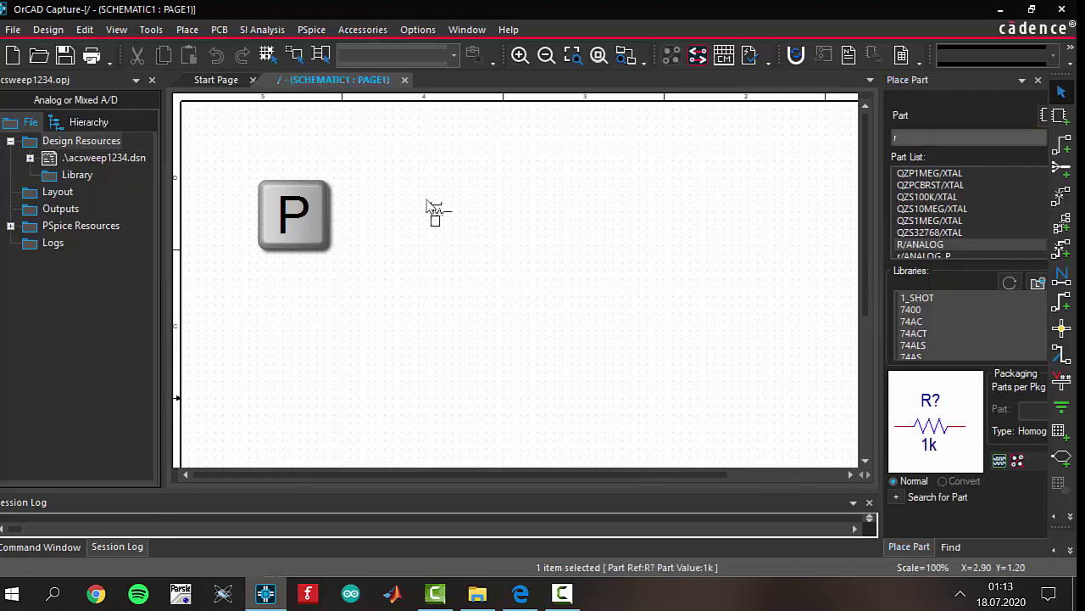
{"action": "left_click", "coordinate": [376, 183]}
{"action": "key", "text": "r"}
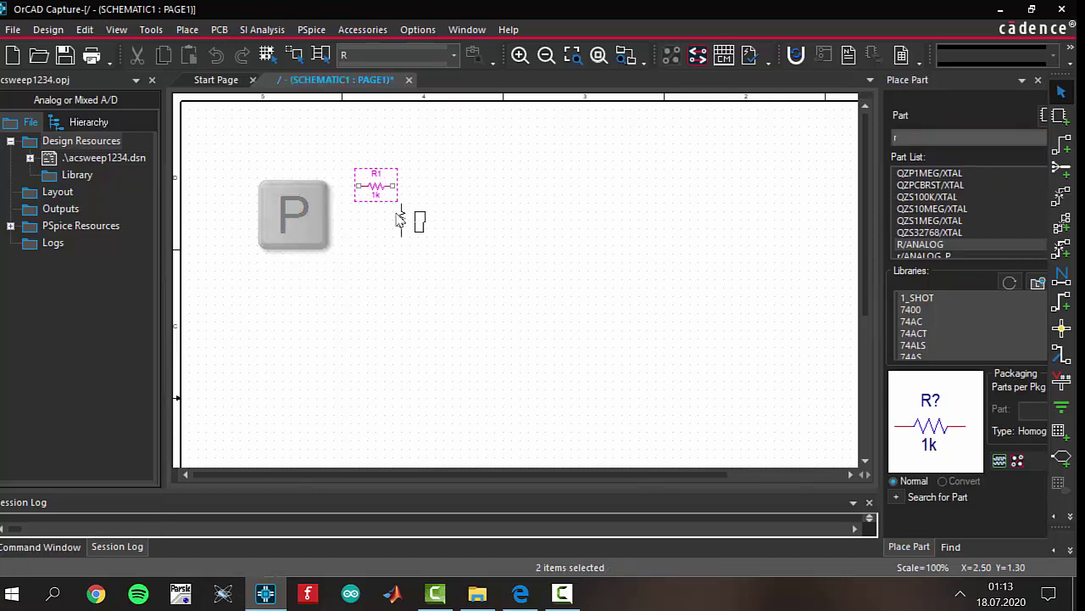
{"action": "left_click", "coordinate": [399, 208]}
{"action": "key", "text": "Escape"}
{"action": "left_click", "coordinate": [472, 235]}
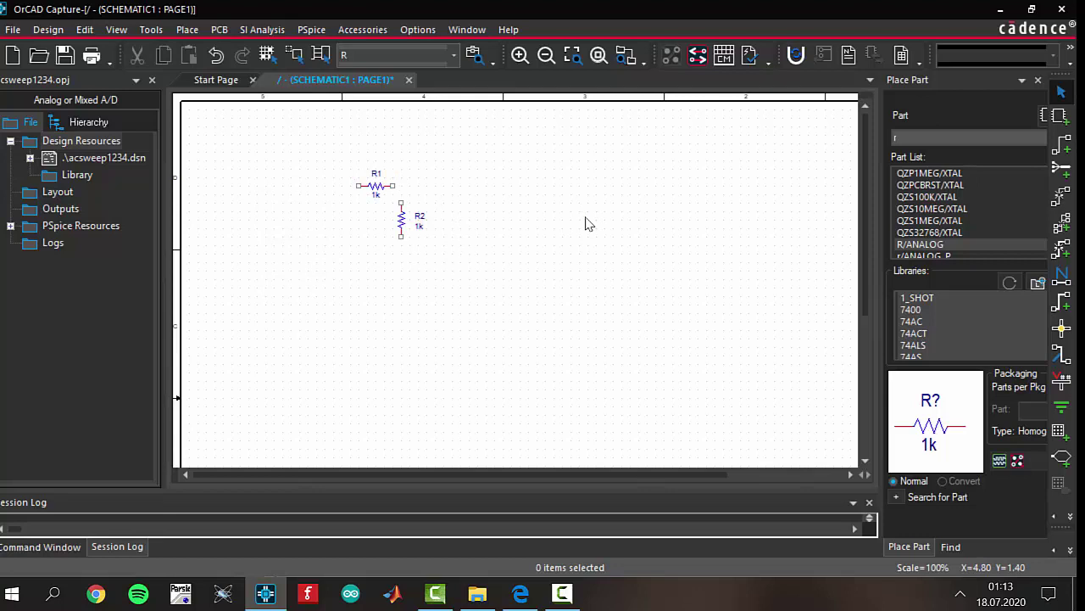
Place upright capacitor C1 right of R2, then search the part list for vac.
{"action": "key", "text": "p"}
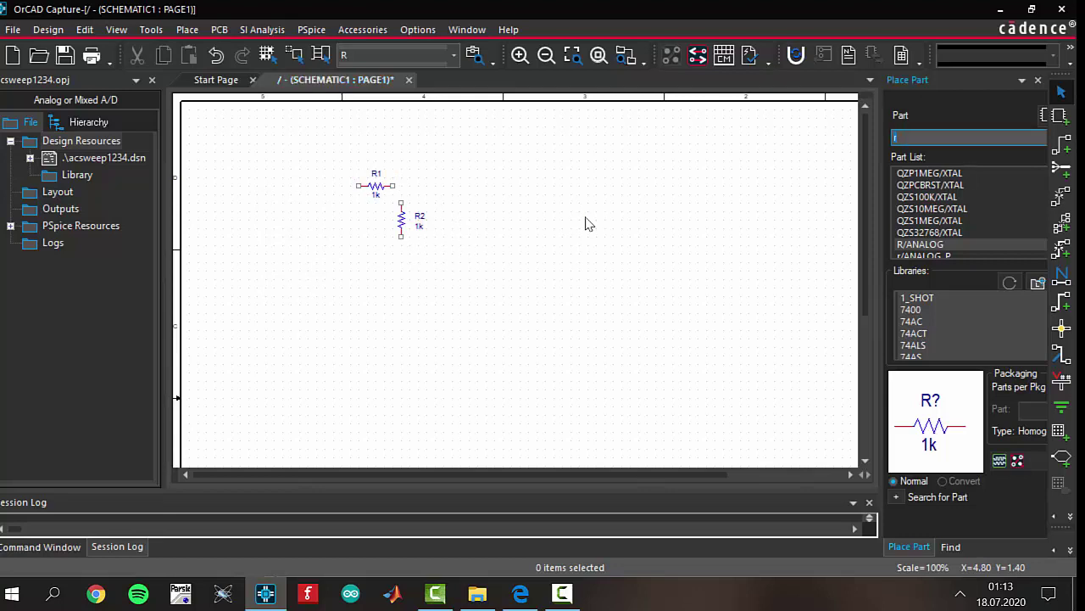
{"action": "type", "text": "c"}
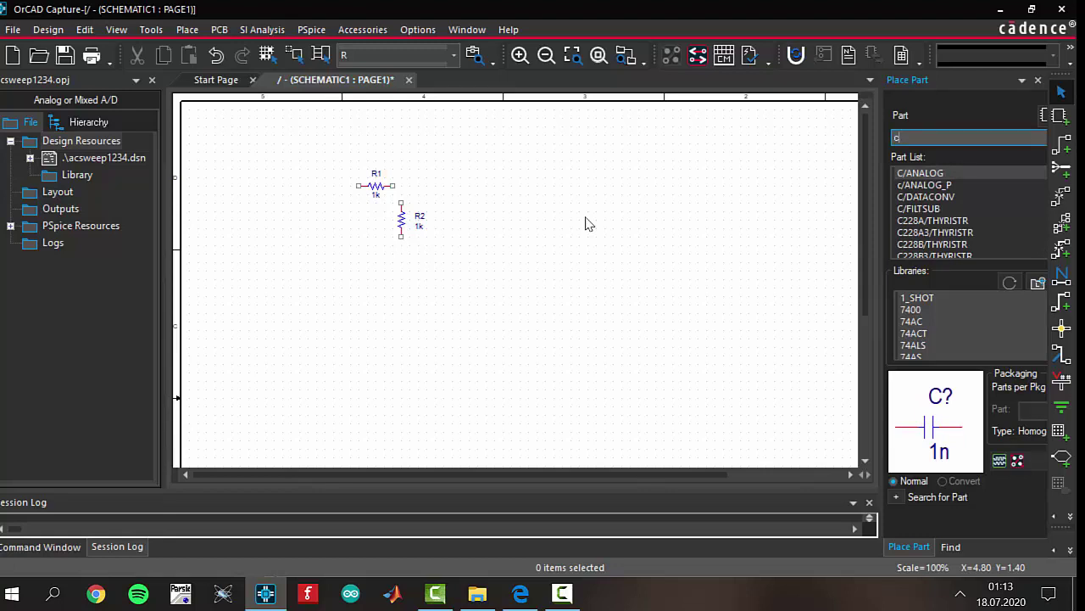
{"action": "key", "text": "Return"}
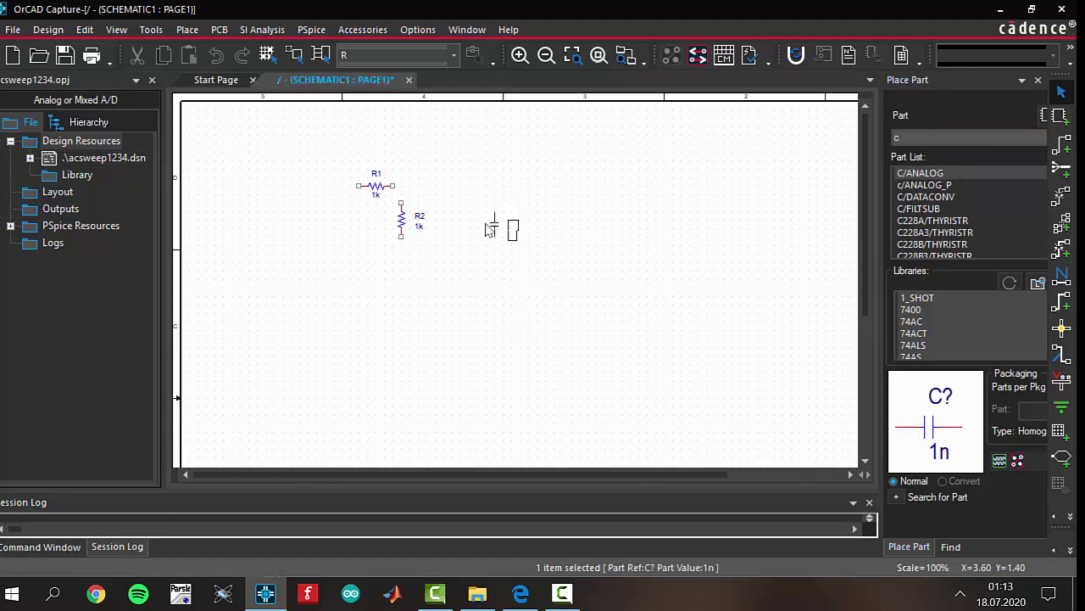
{"action": "key", "text": "r"}
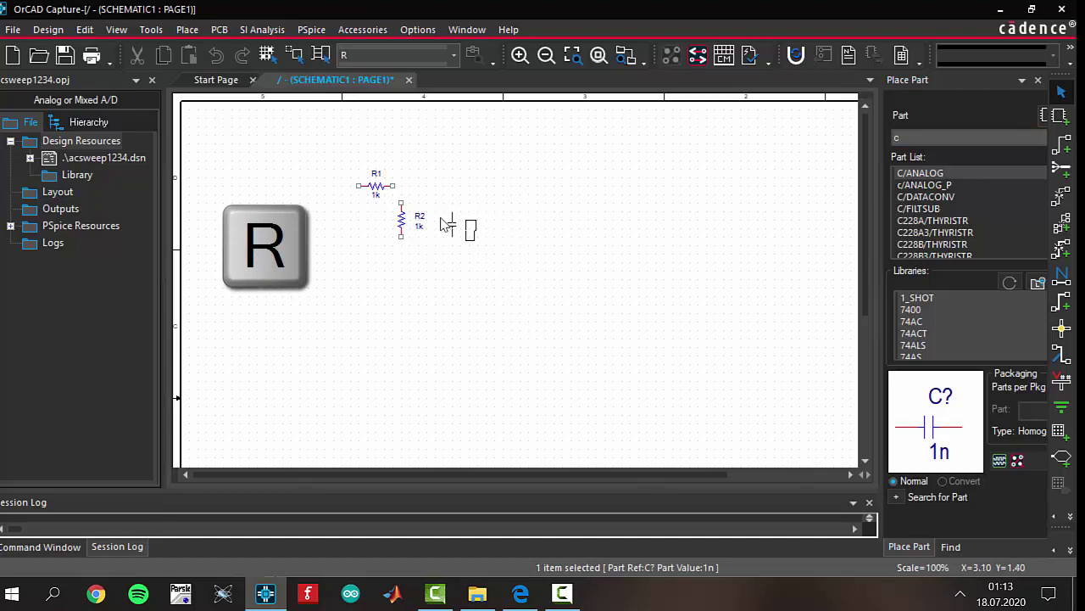
{"action": "left_click", "coordinate": [441, 224]}
{"action": "key", "text": "Escape"}
{"action": "left_click", "coordinate": [750, 191]}
{"action": "double_click", "coordinate": [903, 137]}
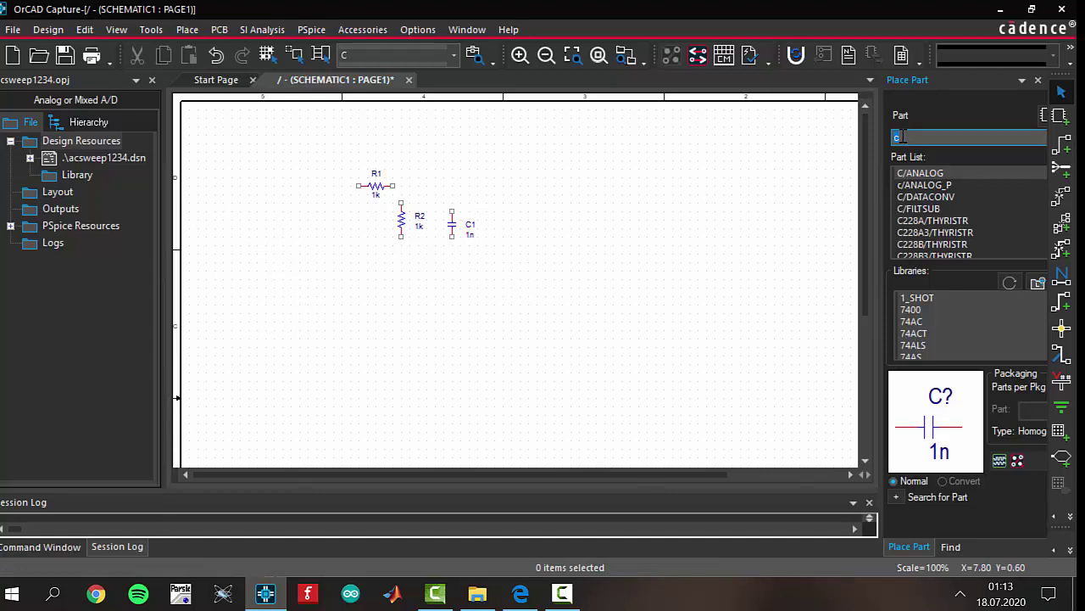
{"action": "type", "text": "vac"}
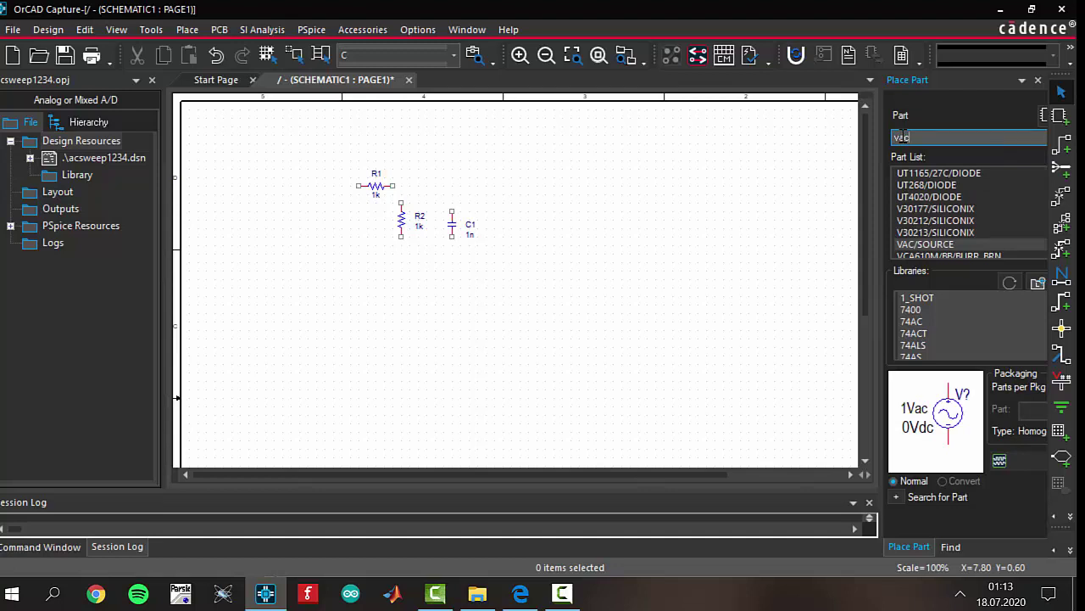
Place the VAC source V1 (1Vac, 0Vdc) to the left of the resistors.
{"action": "key", "text": "Return"}
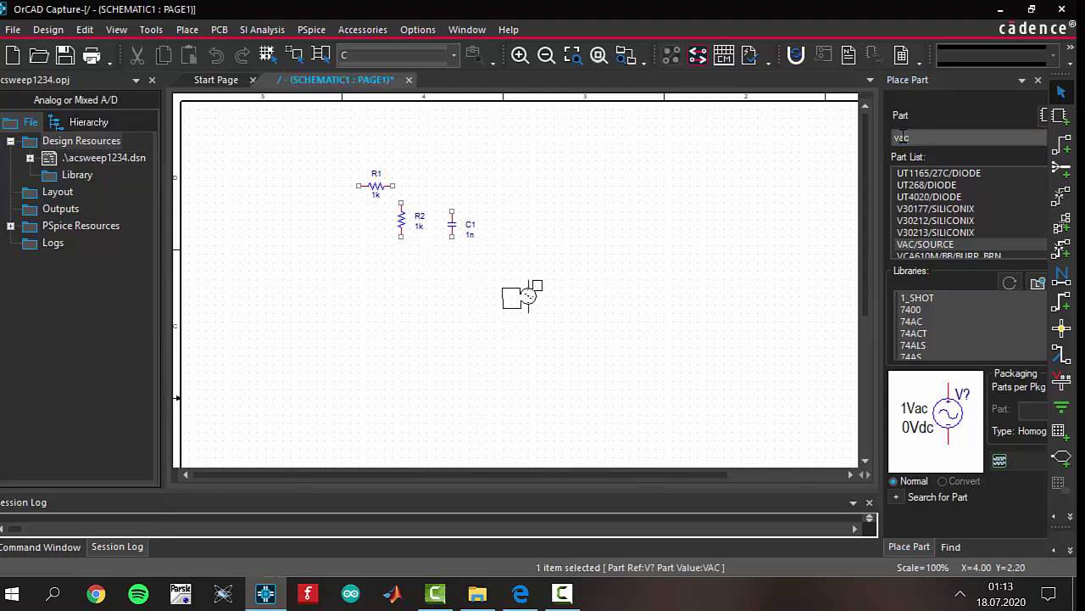
{"action": "left_click", "coordinate": [323, 219]}
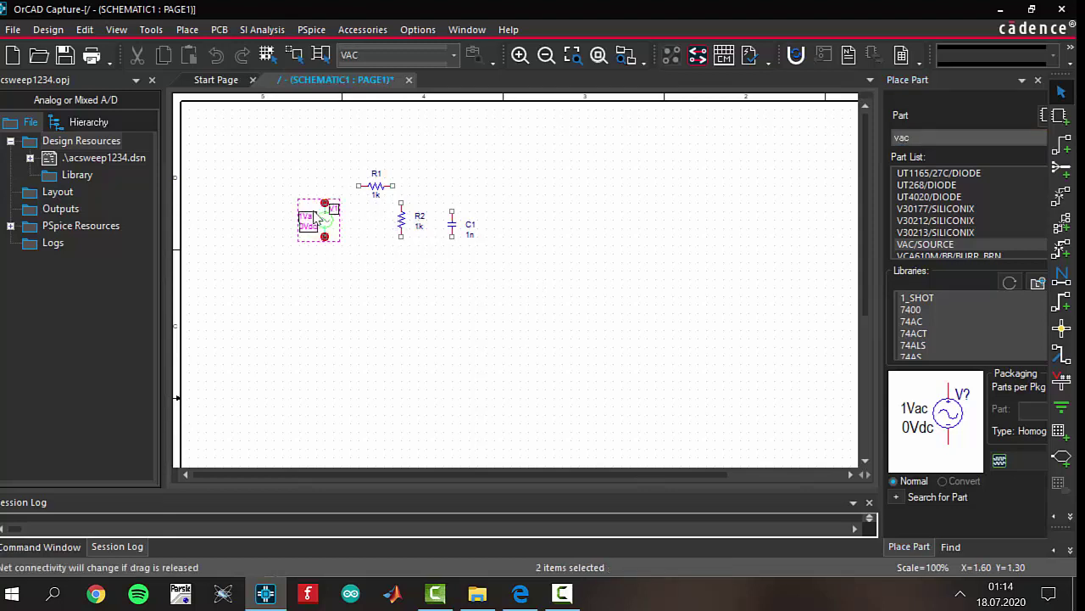
{"action": "key", "text": "Escape"}
{"action": "left_click", "coordinate": [390, 356]}
{"action": "key", "text": "Escape"}
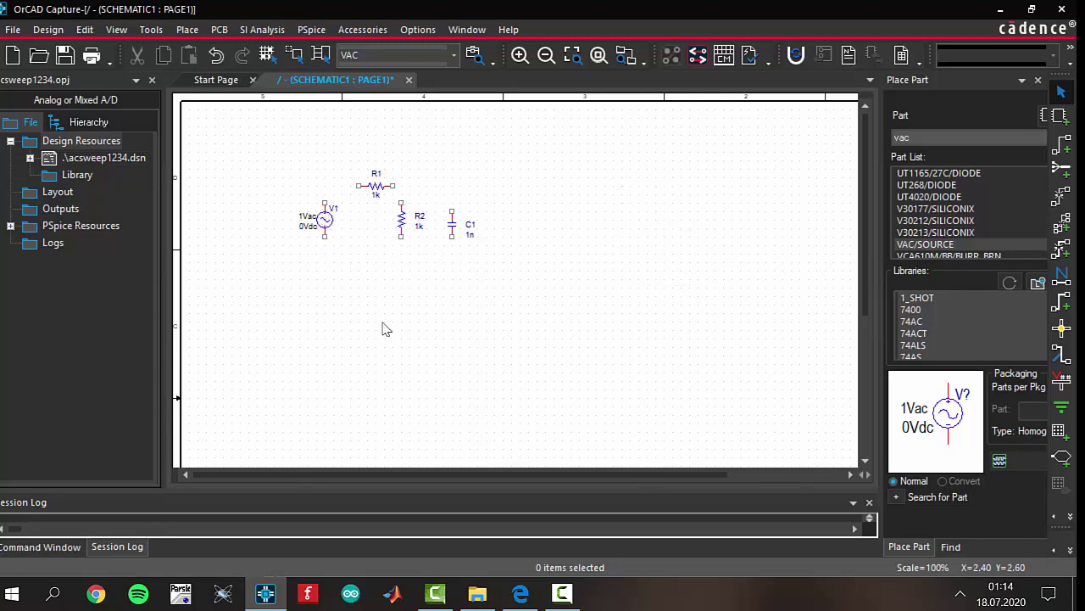
{"action": "key", "text": "w"}
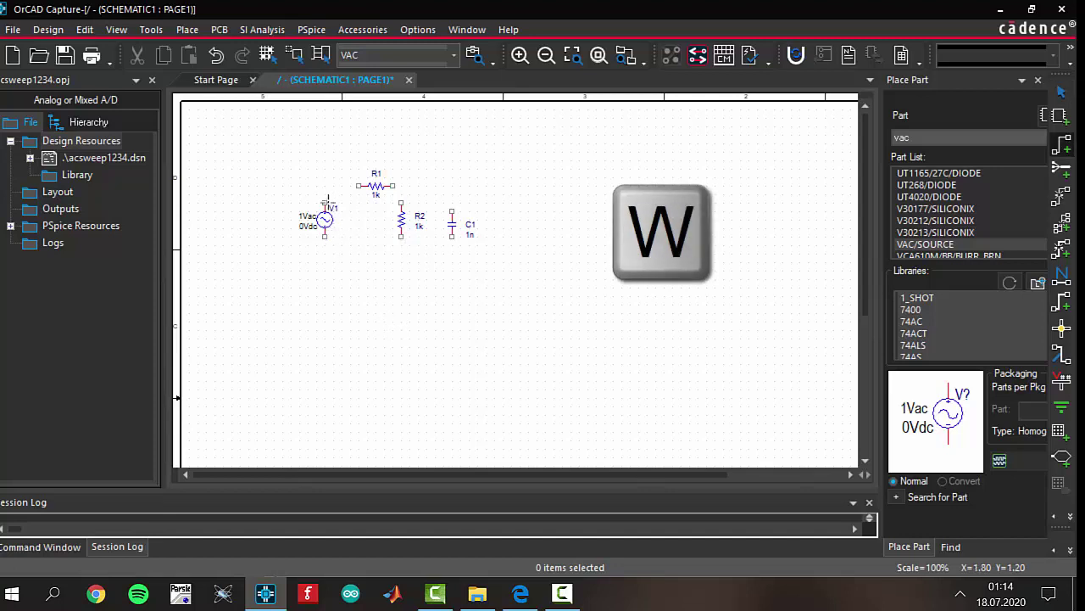
Wire V1's top pin to R1, and R1's right end to the tops of R2 and C1.
{"action": "left_click", "coordinate": [325, 197]}
{"action": "left_click", "coordinate": [358, 186]}
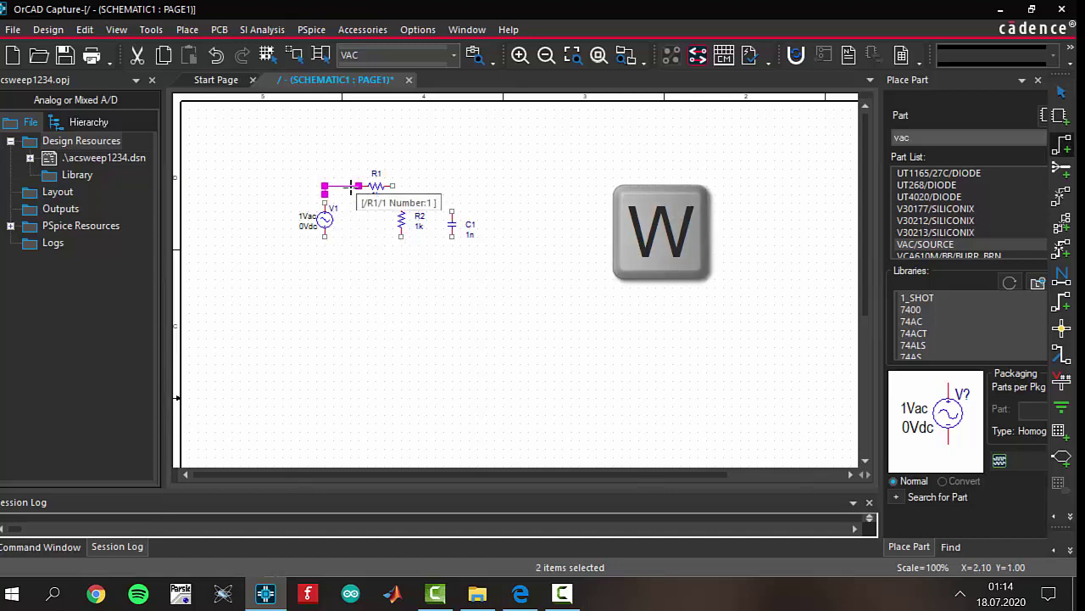
{"action": "key", "text": "Escape"}
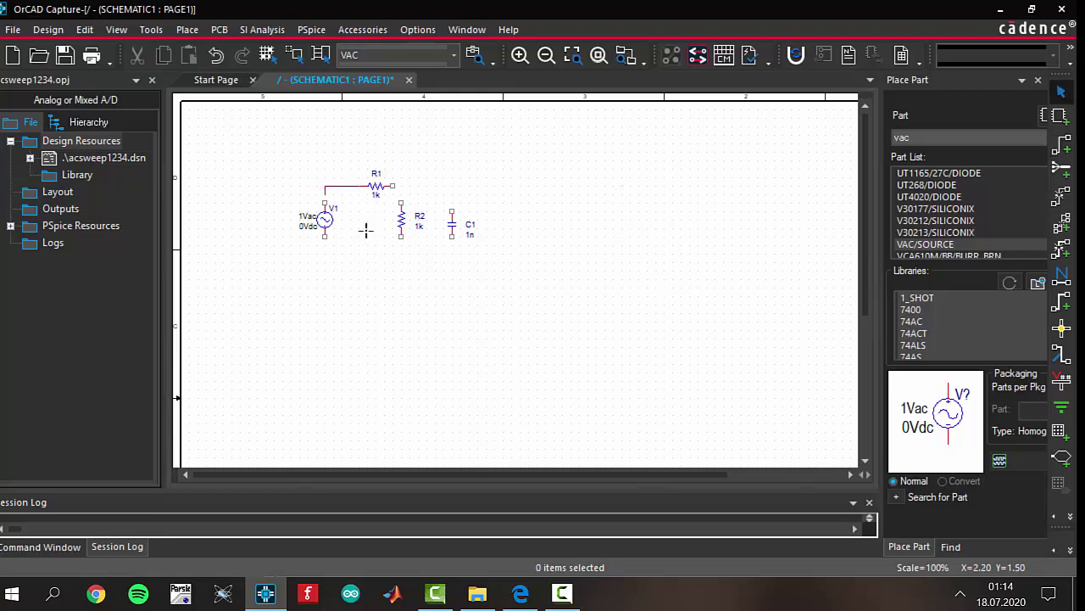
{"action": "key", "text": "w"}
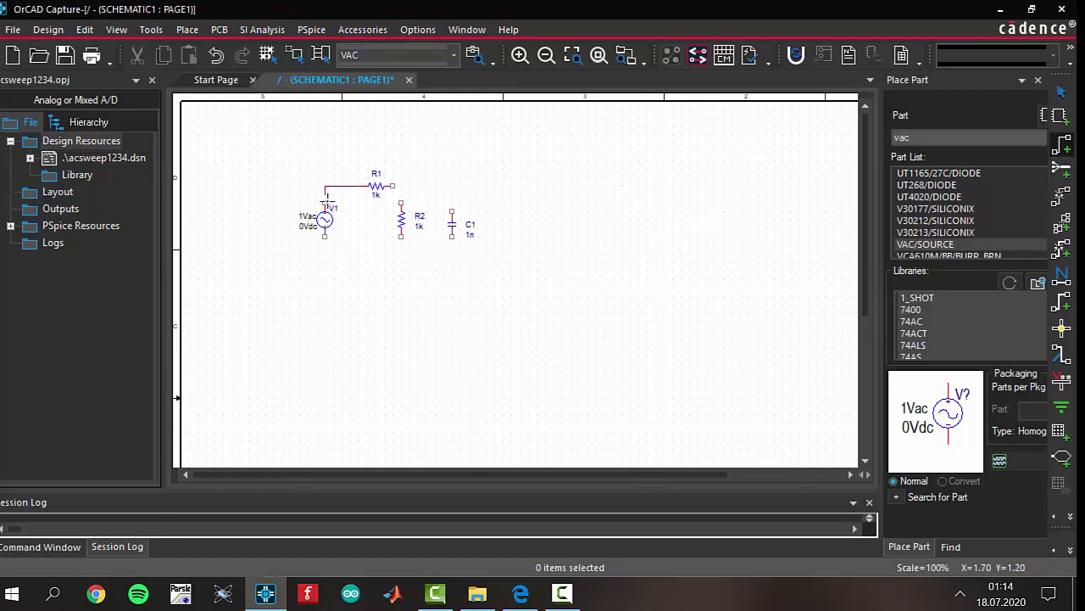
{"action": "left_click", "coordinate": [324, 200]}
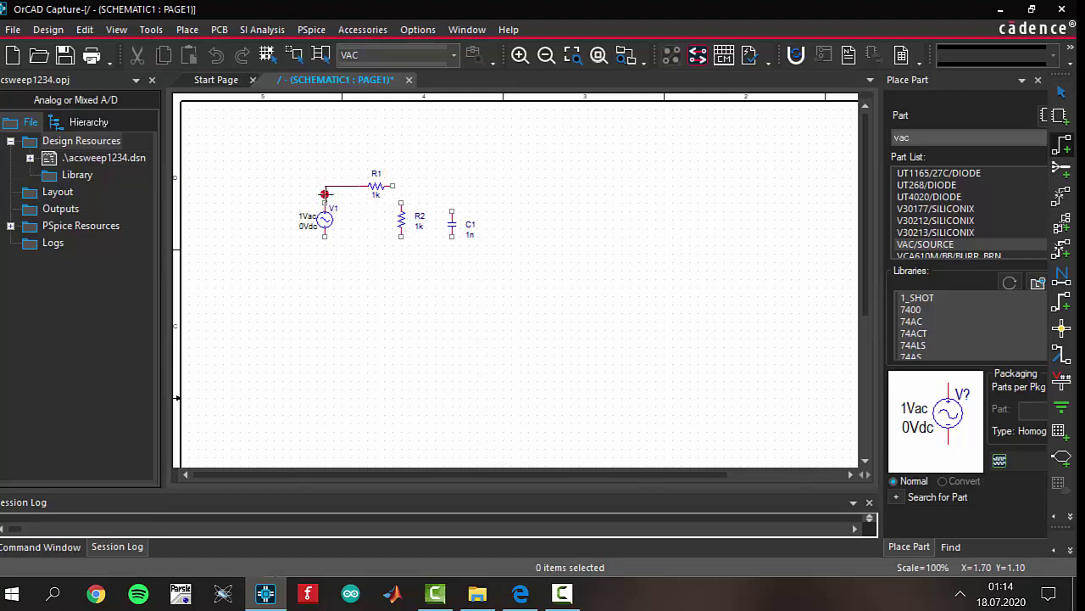
{"action": "left_click", "coordinate": [390, 185]}
{"action": "left_click", "coordinate": [401, 210]}
{"action": "left_click", "coordinate": [401, 186]}
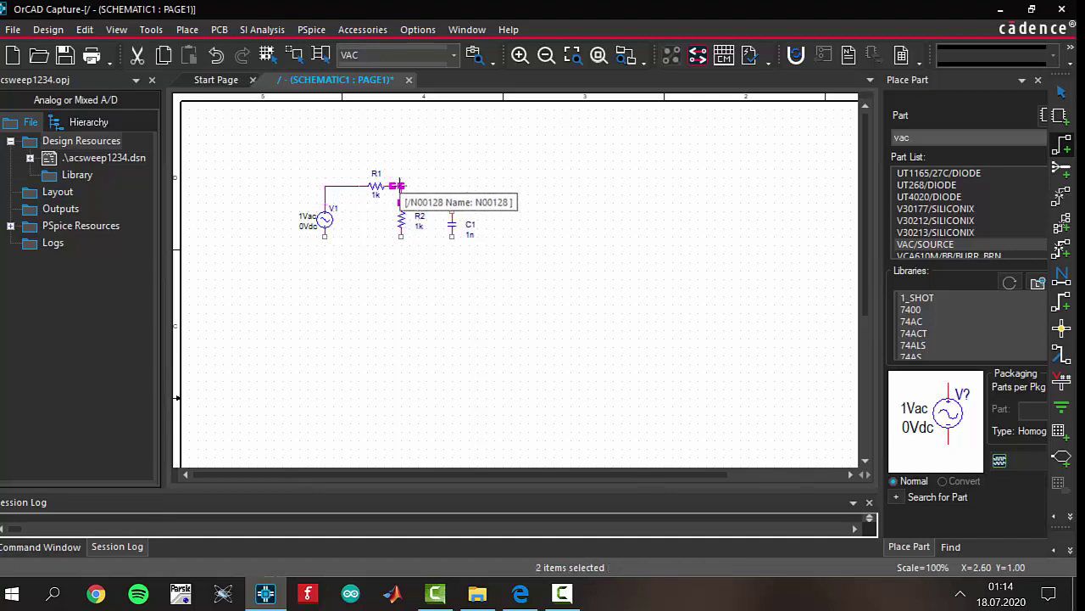
{"action": "left_click", "coordinate": [452, 210]}
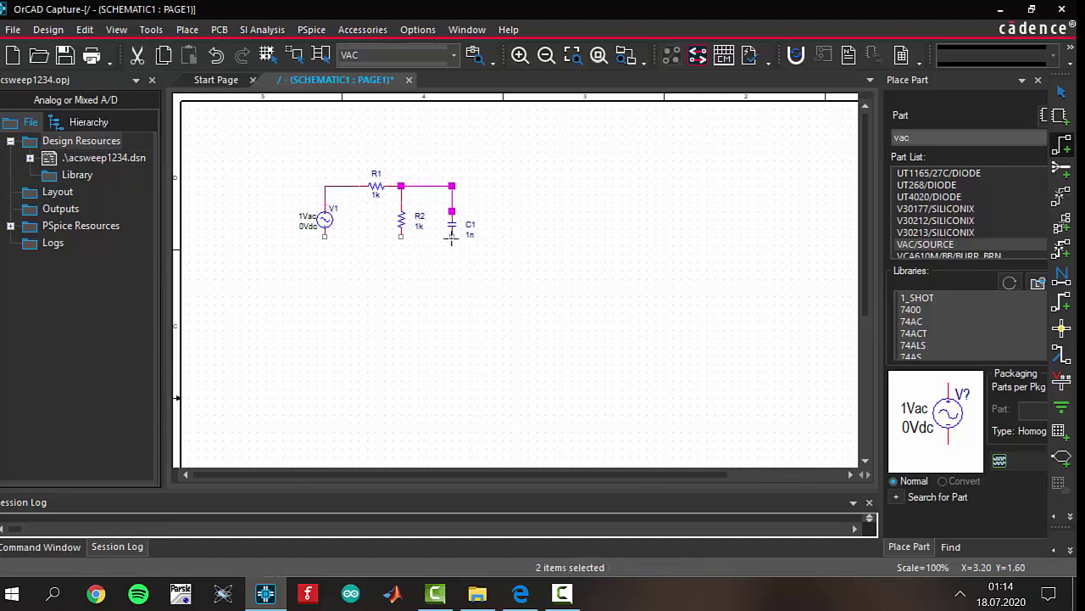
Wire the bottom pins of C1 and R2 back to V1's lower pin.
{"action": "left_click", "coordinate": [452, 236]}
{"action": "left_click", "coordinate": [452, 262]}
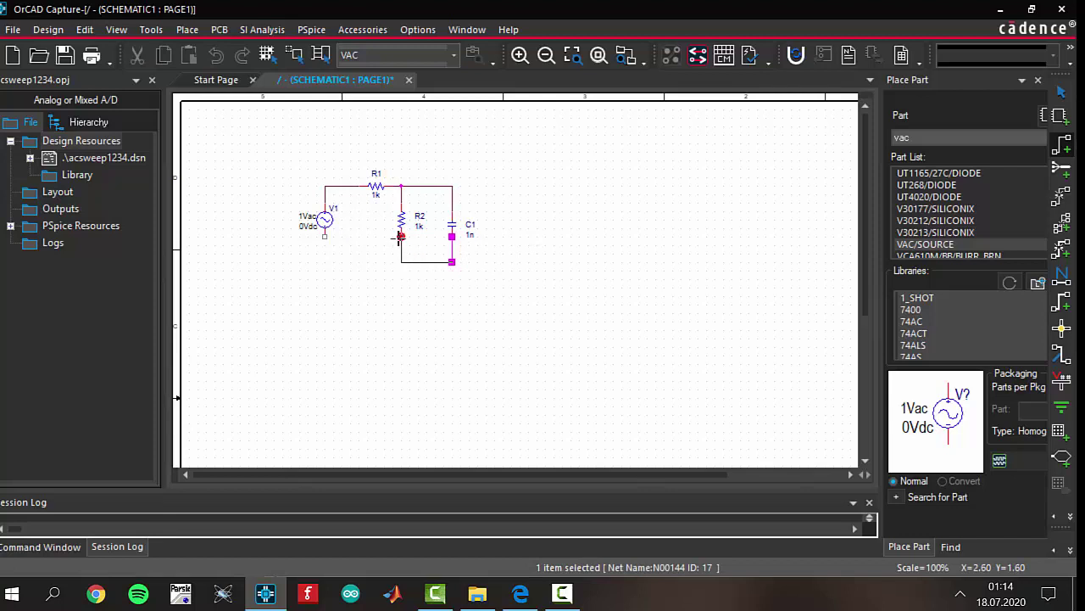
{"action": "left_click", "coordinate": [401, 237]}
{"action": "left_click", "coordinate": [401, 261]}
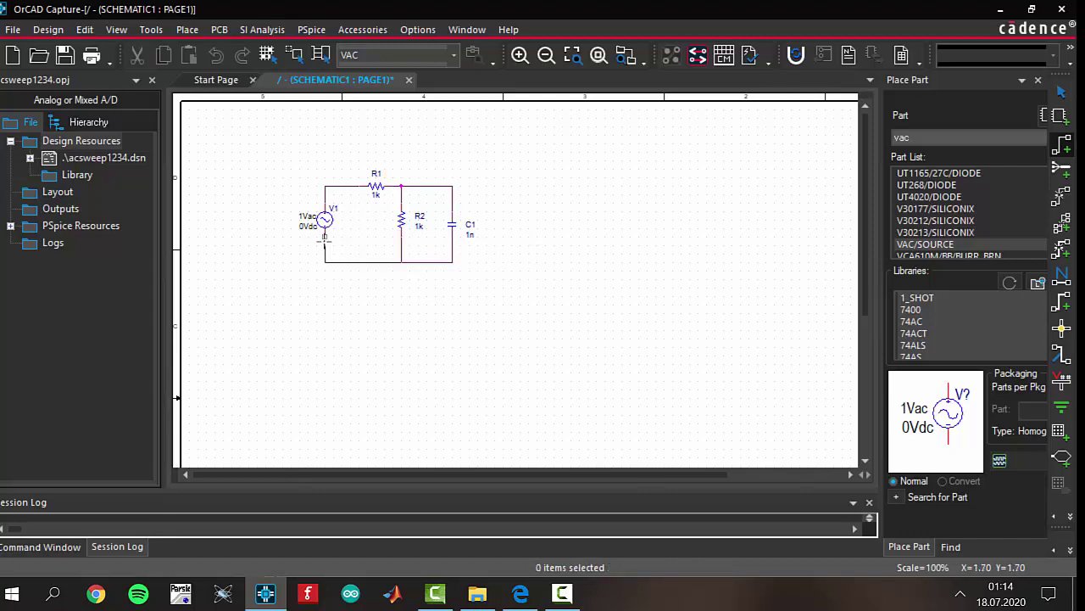
{"action": "left_click", "coordinate": [325, 238]}
{"action": "key", "text": "Escape"}
{"action": "left_click", "coordinate": [388, 279]}
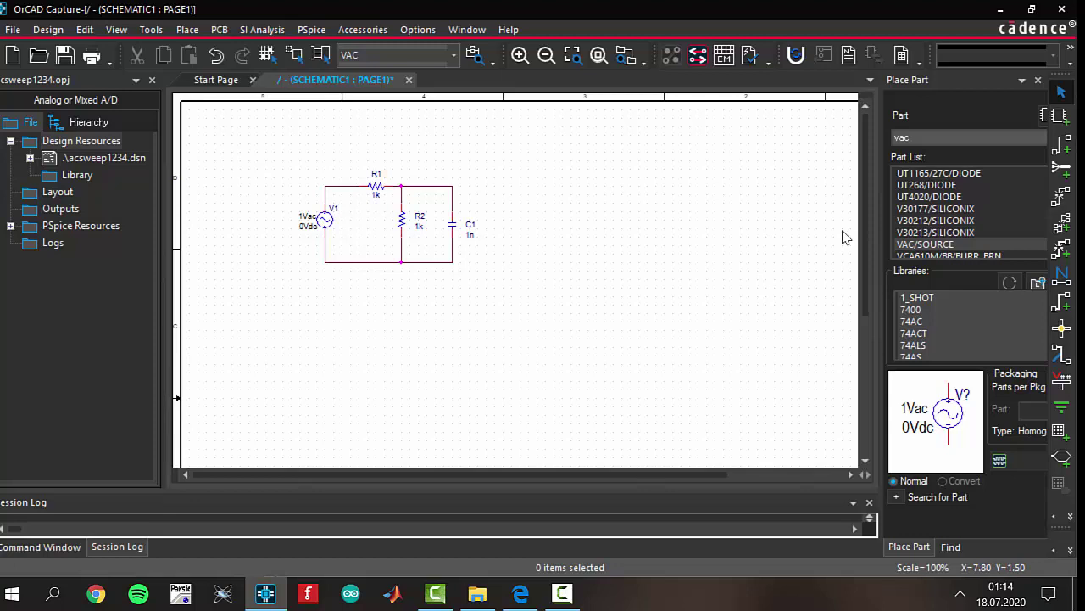
Place a 0 ground symbol below the circuit's bottom wire.
{"action": "left_click", "coordinate": [1062, 409]}
{"action": "left_click", "coordinate": [635, 190]}
{"action": "left_click", "coordinate": [359, 280]}
{"action": "key", "text": "Escape"}
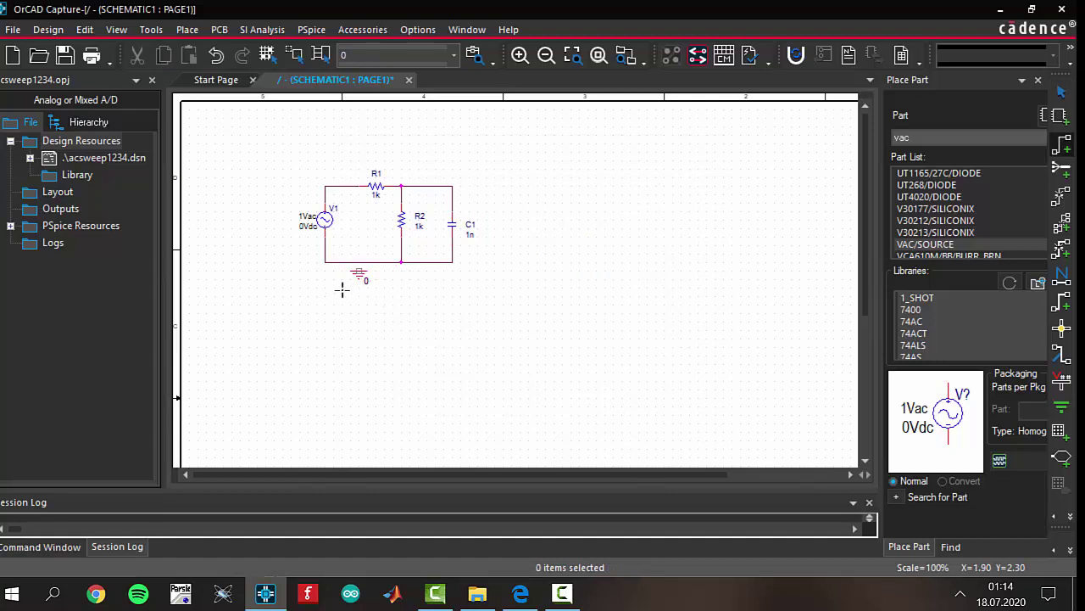
{"action": "left_click", "coordinate": [358, 270]}
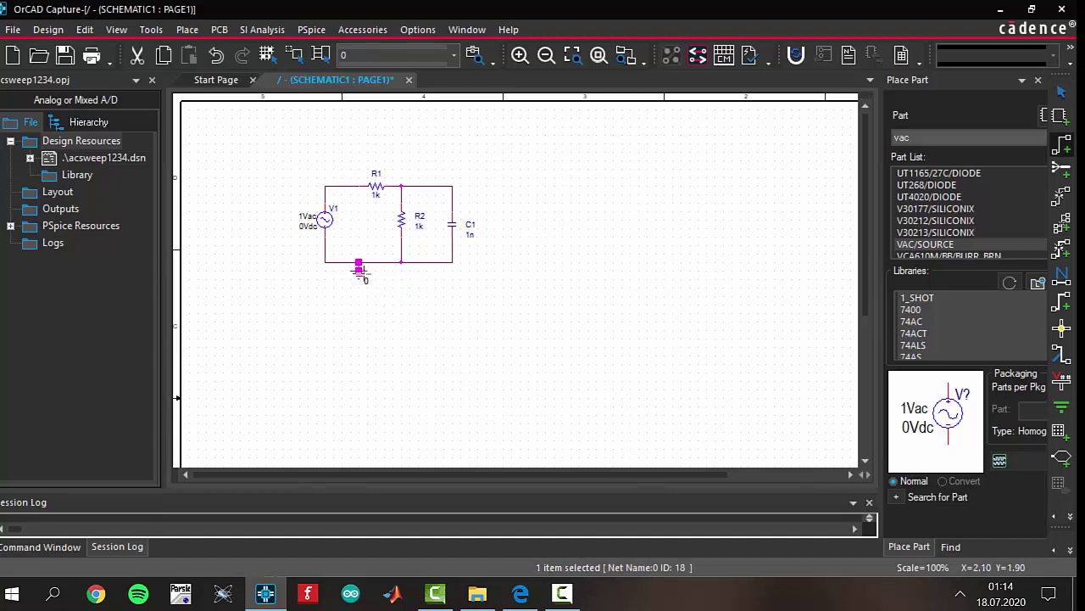
Delete the stray net stub and zoom in on the circuit.
{"action": "left_click", "coordinate": [401, 323]}
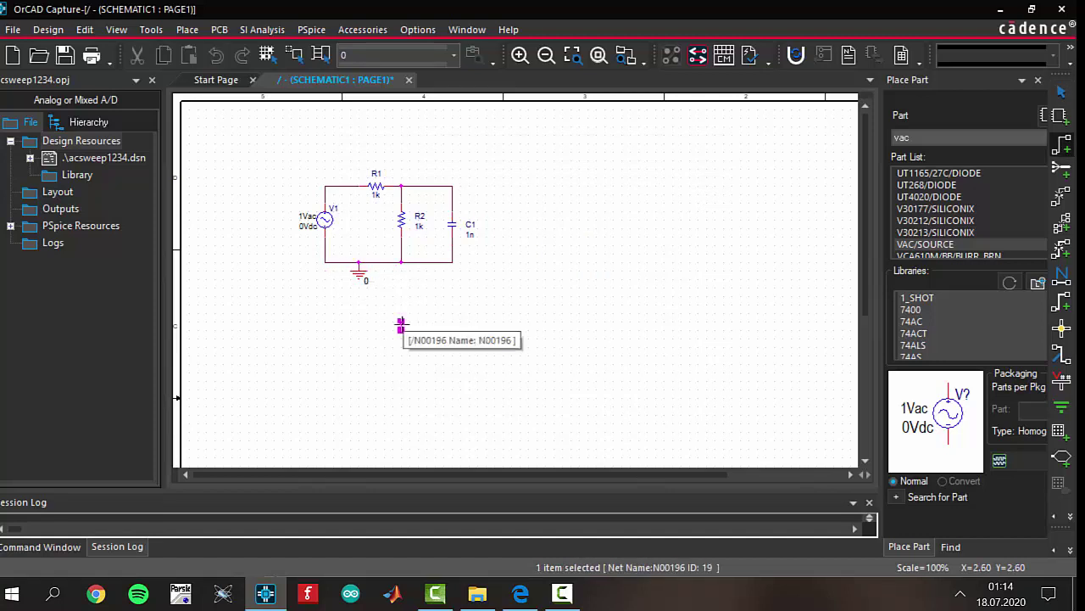
{"action": "left_click_drag", "start_coordinate": [370, 311], "coordinate": [432, 351]}
{"action": "key", "text": "Delete"}
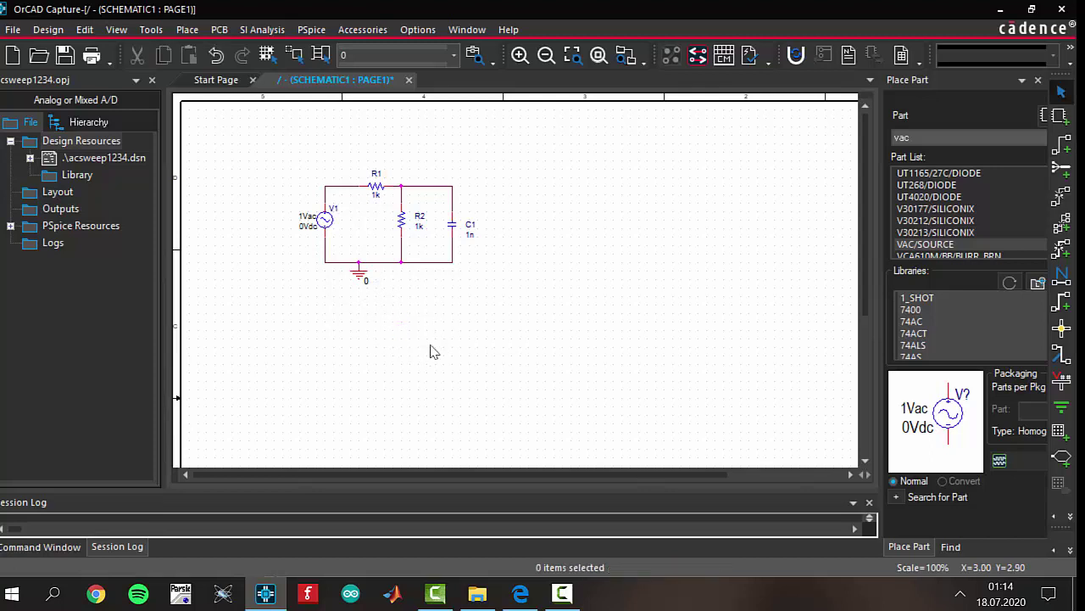
{"action": "left_click", "coordinate": [582, 65]}
{"action": "left_click_drag", "start_coordinate": [247, 150], "coordinate": [522, 308]}
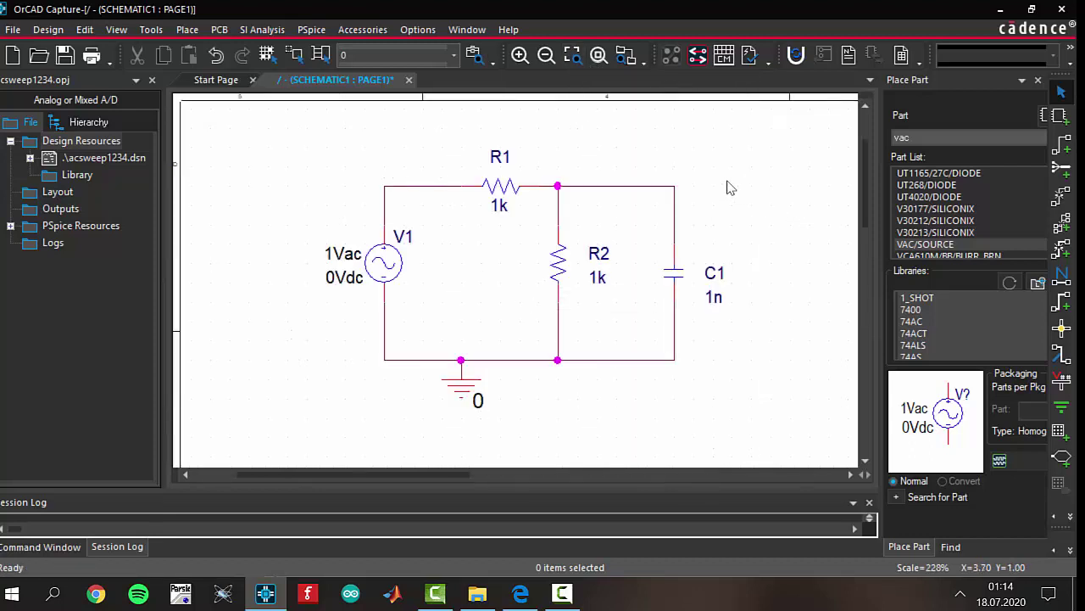
Label V1's top wire with the net alias IN.
{"action": "left_click", "coordinate": [1063, 279]}
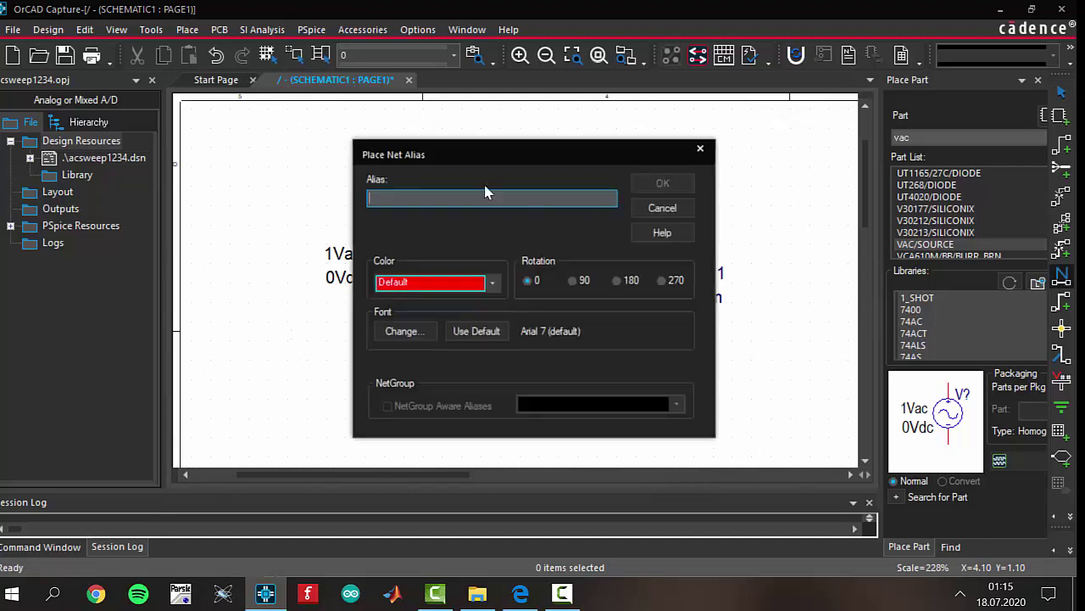
{"action": "type", "text": "in"}
{"action": "key", "text": "Return"}
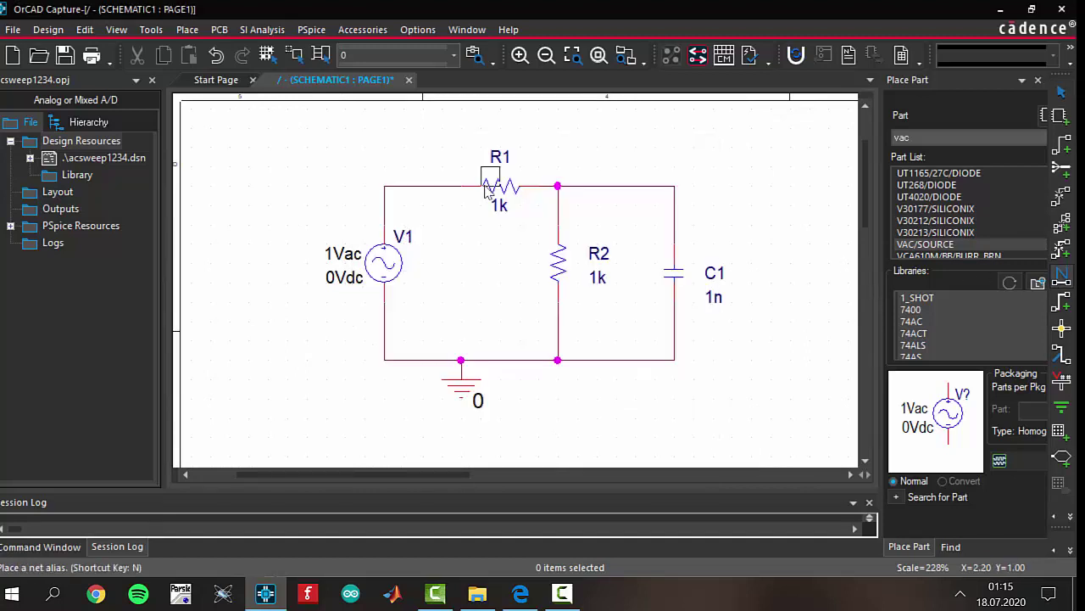
{"action": "key", "text": "Escape"}
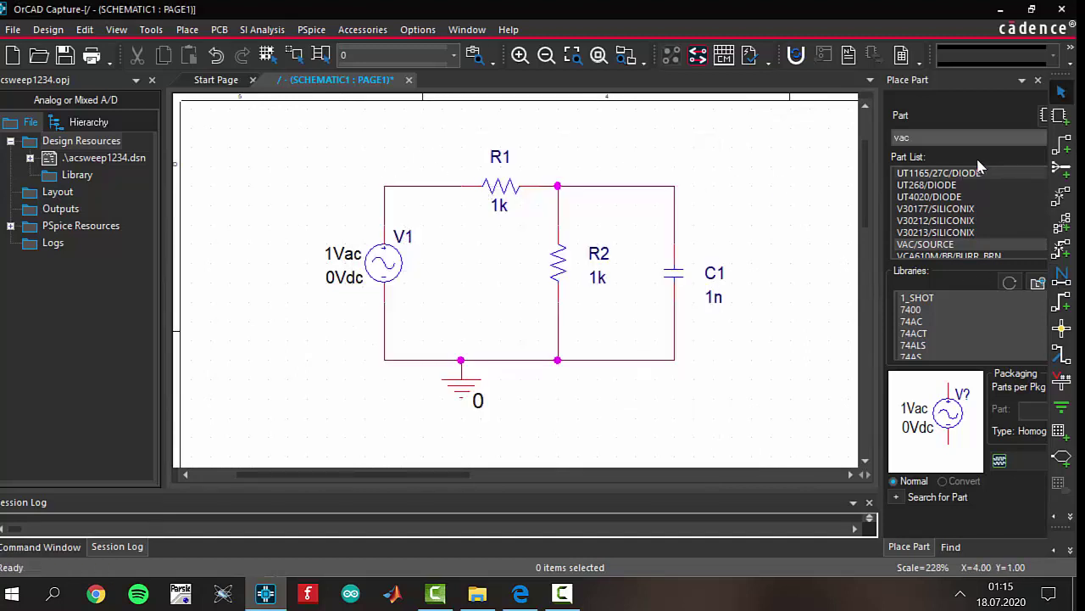
{"action": "left_click", "coordinate": [1063, 280]}
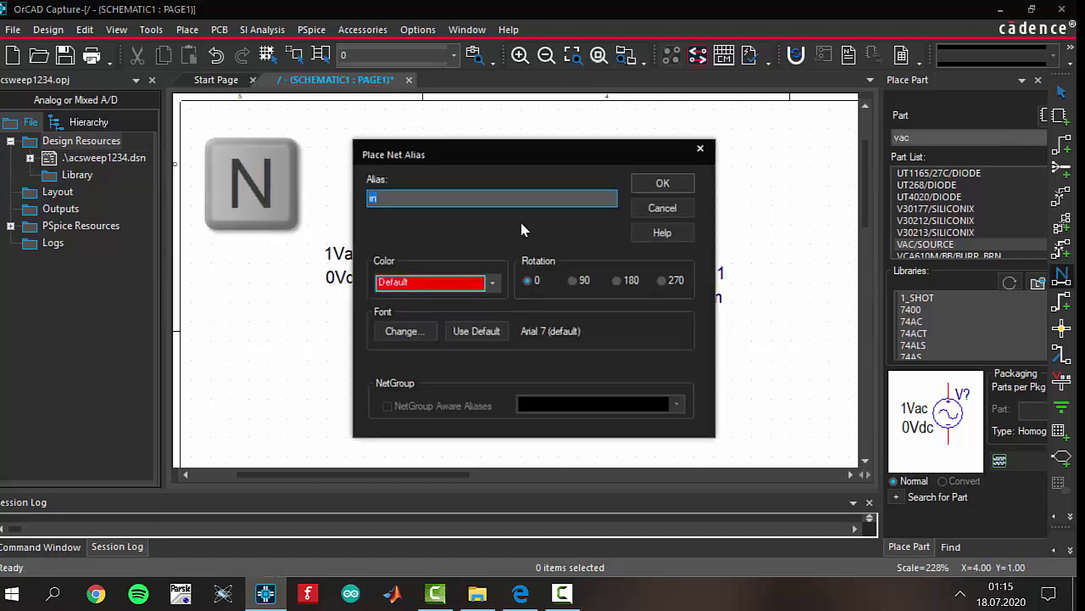
{"action": "key", "text": "Return"}
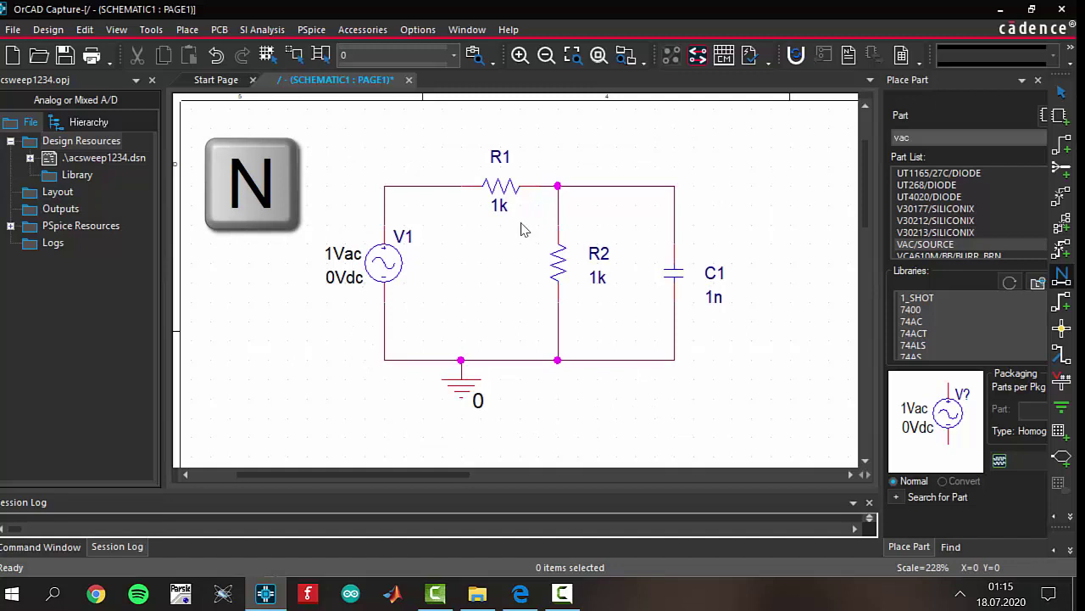
{"action": "left_click", "coordinate": [384, 188]}
{"action": "key", "text": "Escape"}
Label the wire above C1 with the net alias OUT.
{"action": "key", "text": "n"}
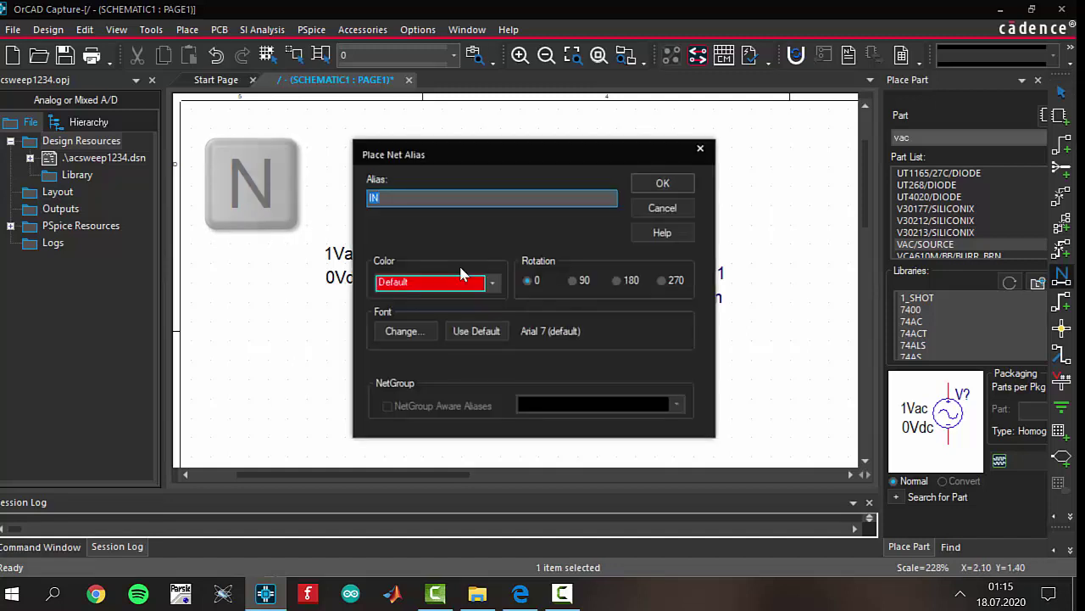
{"action": "key", "text": "Return"}
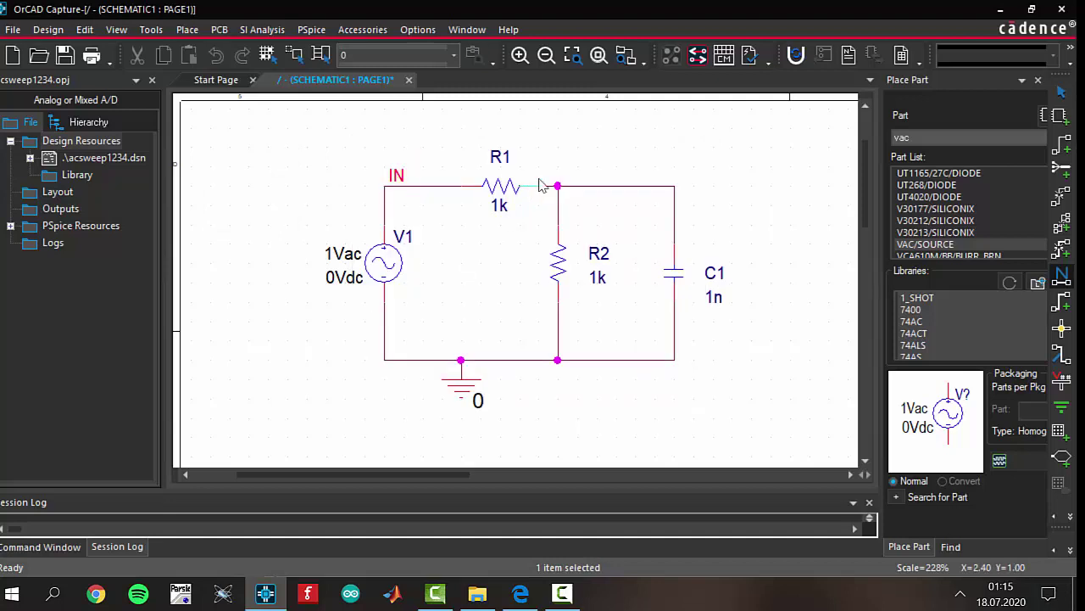
{"action": "left_click", "coordinate": [631, 188]}
{"action": "left_click", "coordinate": [702, 254]}
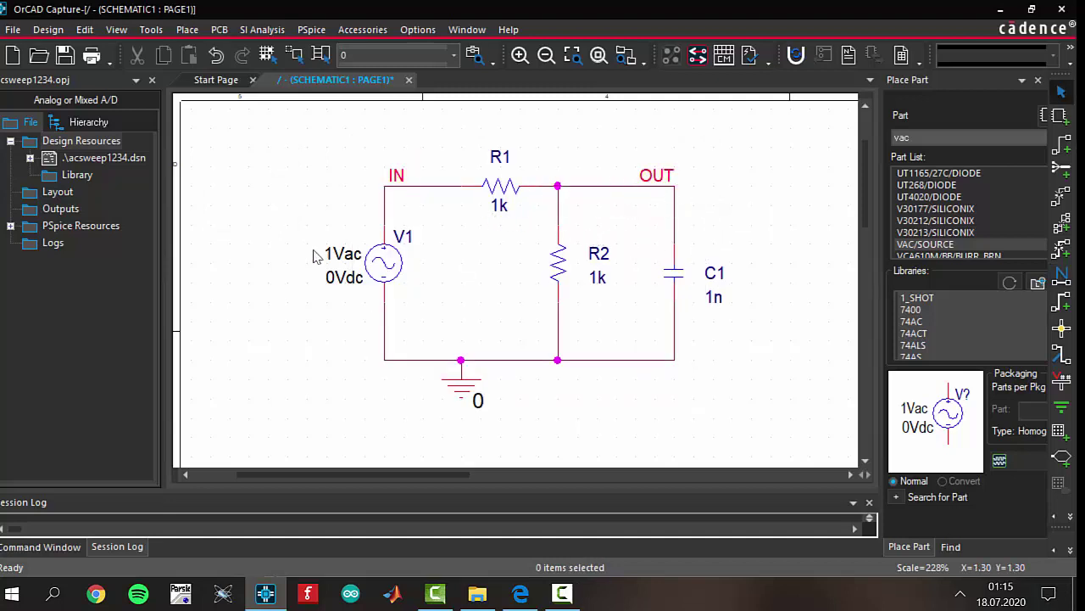
{"action": "left_click_drag", "start_coordinate": [288, 239], "coordinate": [370, 285]}
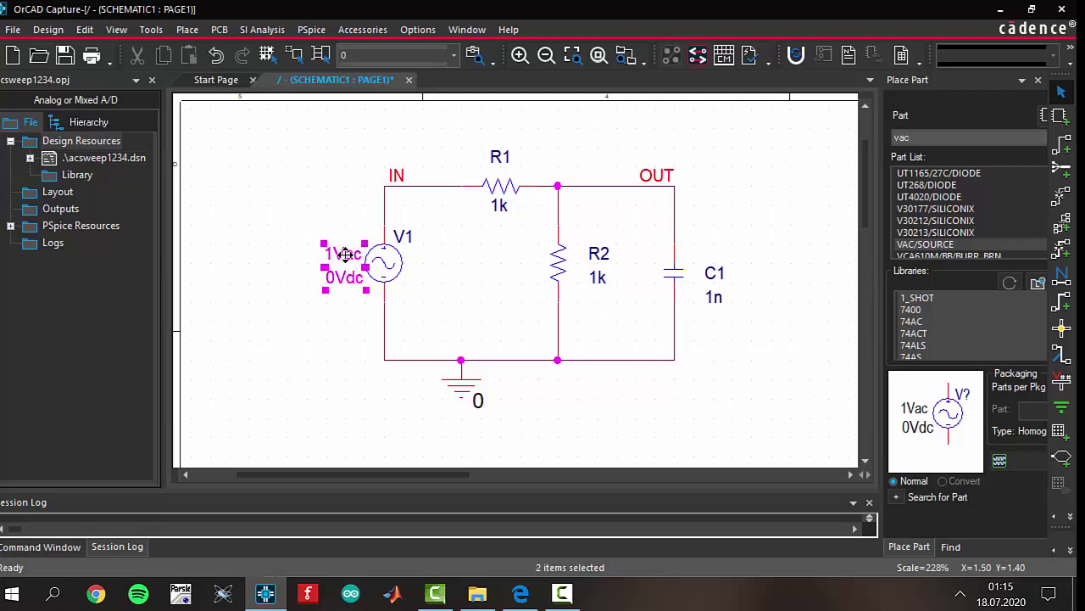
{"action": "left_click", "coordinate": [332, 207]}
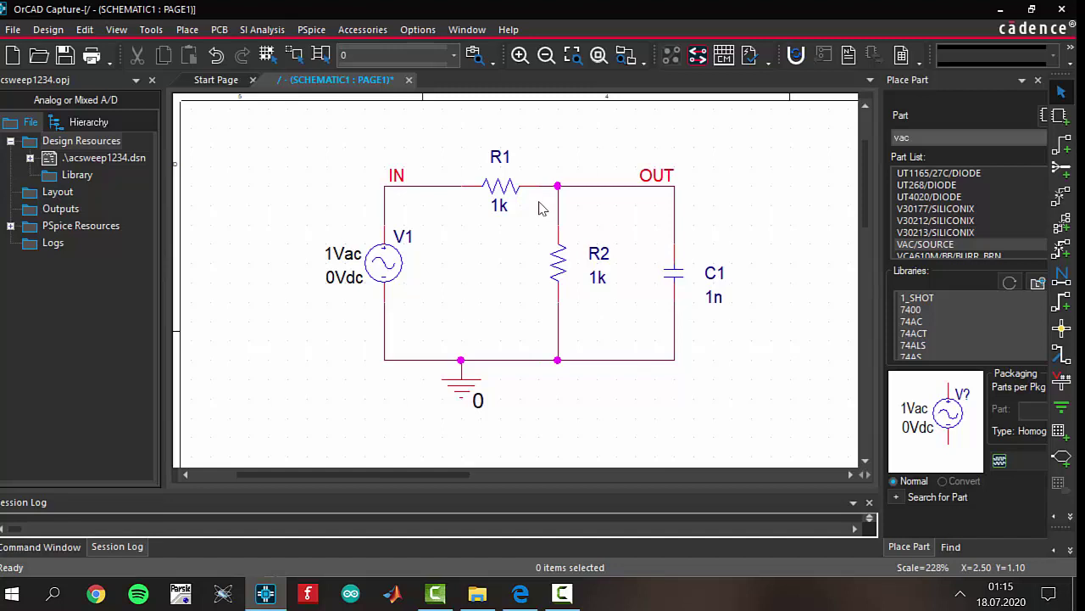
Change the values of R1 and R2 to 10k and C1 to 5u.
{"action": "double_click", "coordinate": [500, 207]}
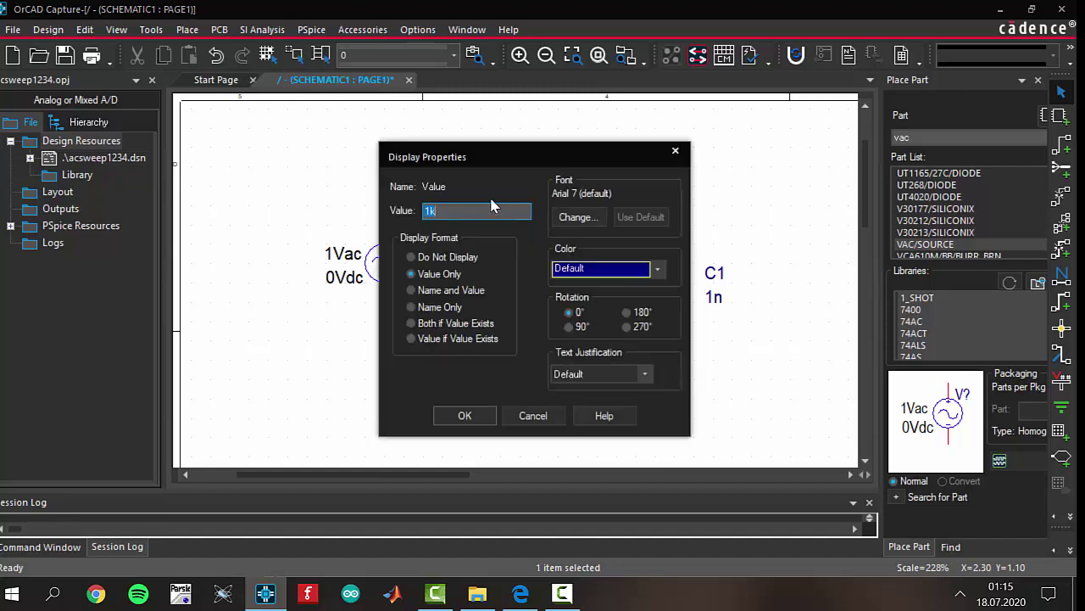
{"action": "type", "text": "10k"}
{"action": "key", "text": "Return"}
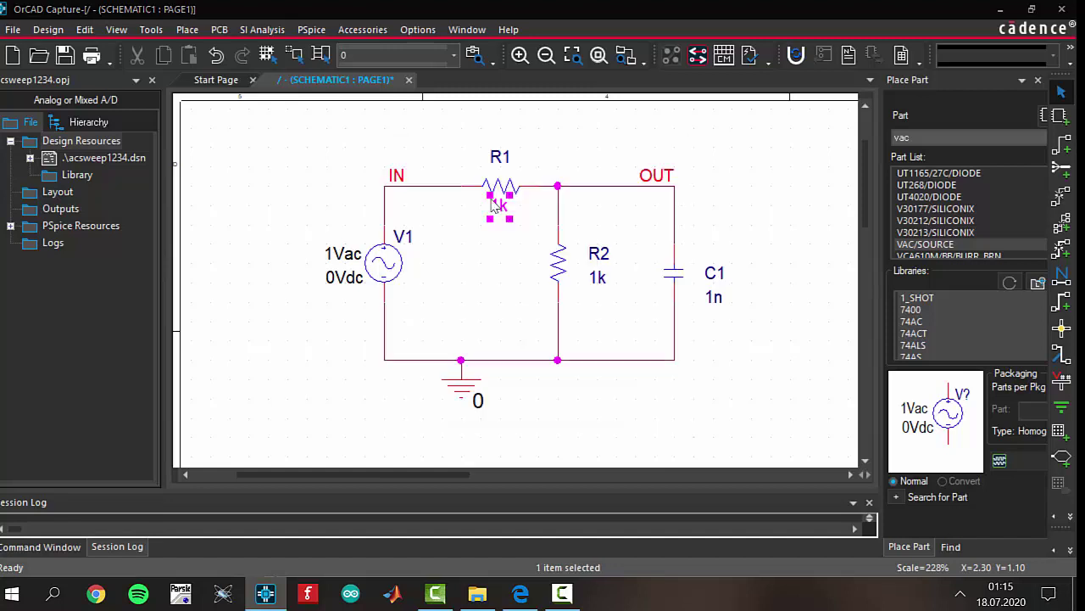
{"action": "double_click", "coordinate": [596, 281]}
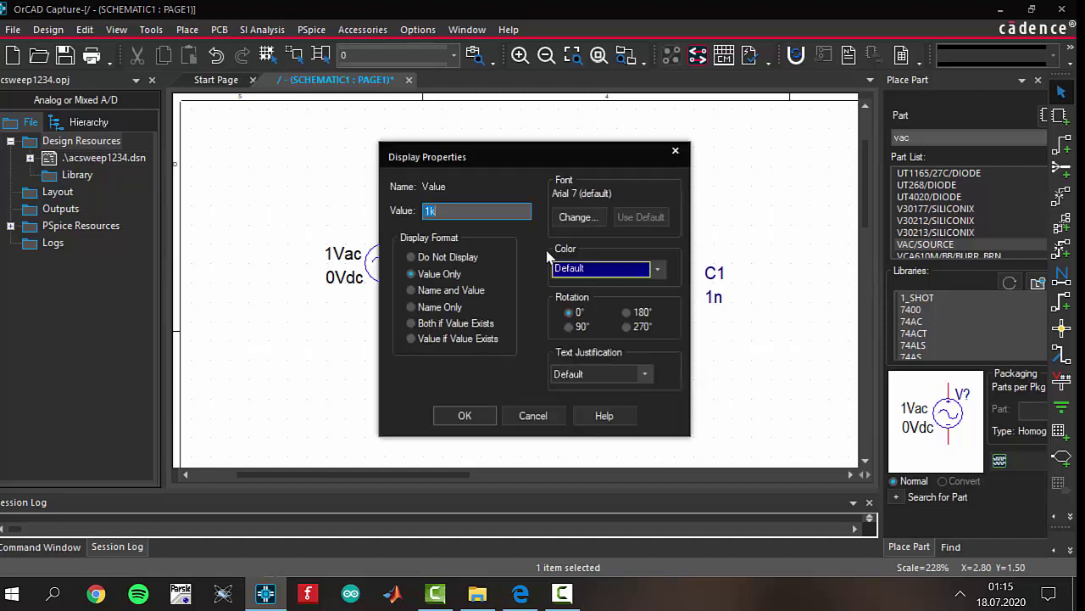
{"action": "type", "text": "10k"}
{"action": "key", "text": "Return"}
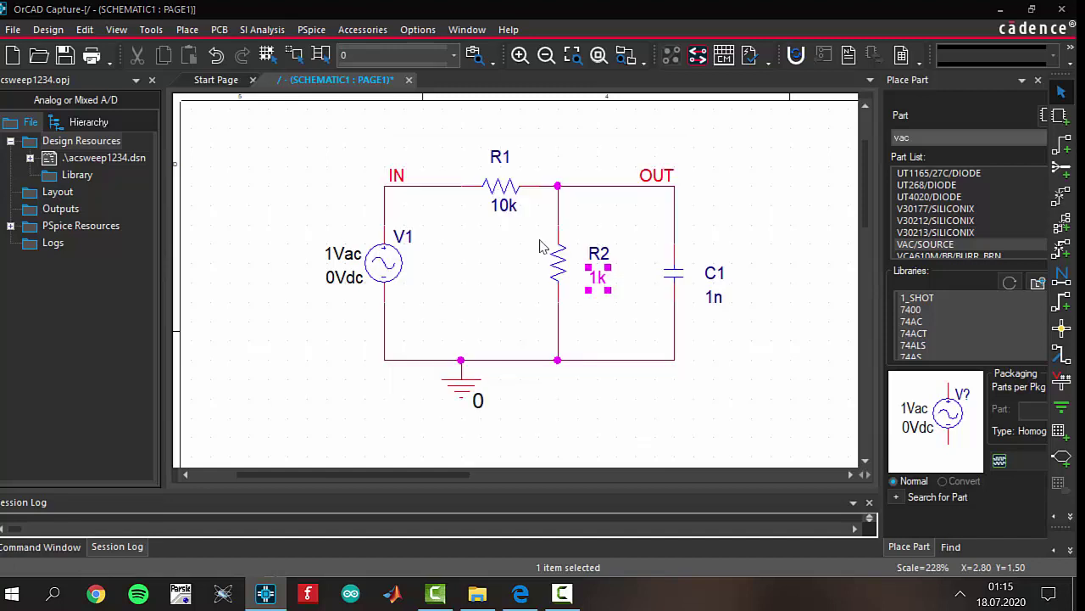
{"action": "left_click", "coordinate": [661, 203]}
{"action": "double_click", "coordinate": [714, 297]}
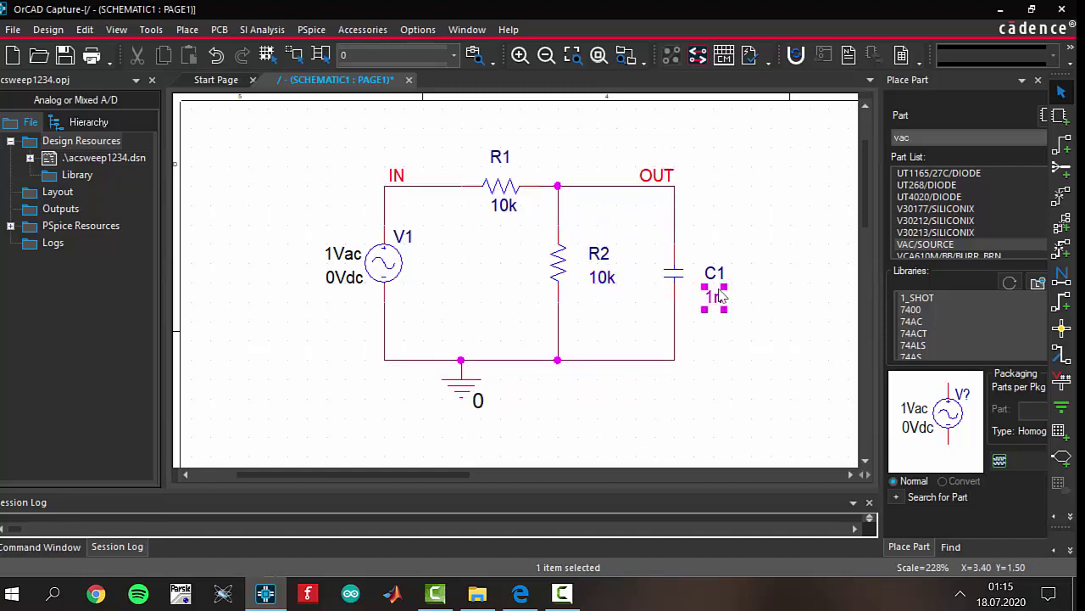
{"action": "type", "text": "5u"}
{"action": "key", "text": "Return"}
{"action": "left_click", "coordinate": [767, 220]}
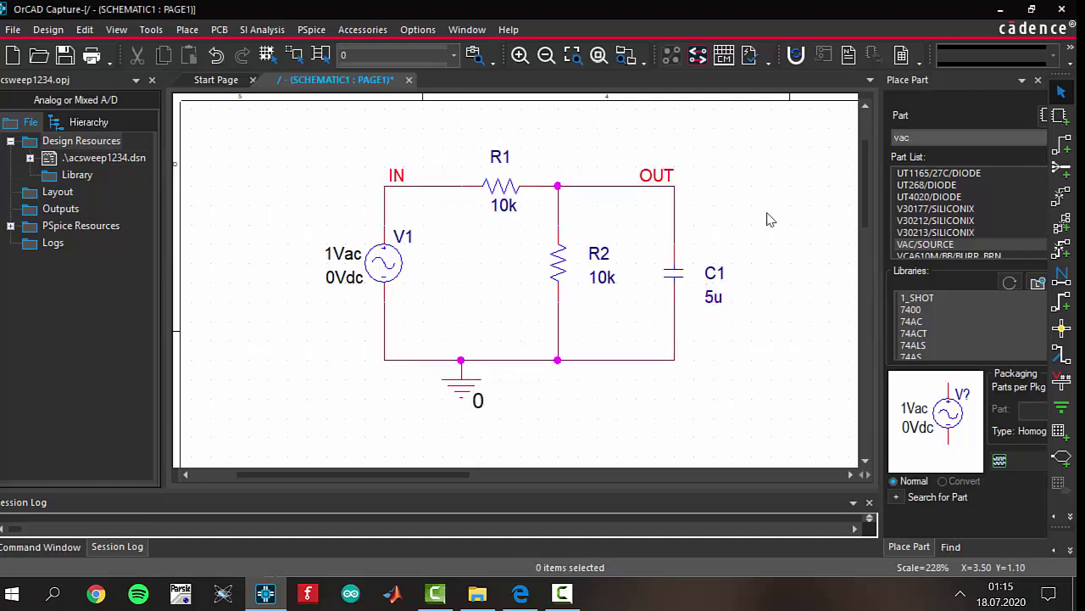
{"action": "left_click", "coordinate": [325, 30]}
Create a new simulation profile named ac123 using the PSpice A/D product suite.
{"action": "left_click", "coordinate": [325, 30]}
{"action": "left_click", "coordinate": [325, 30]}
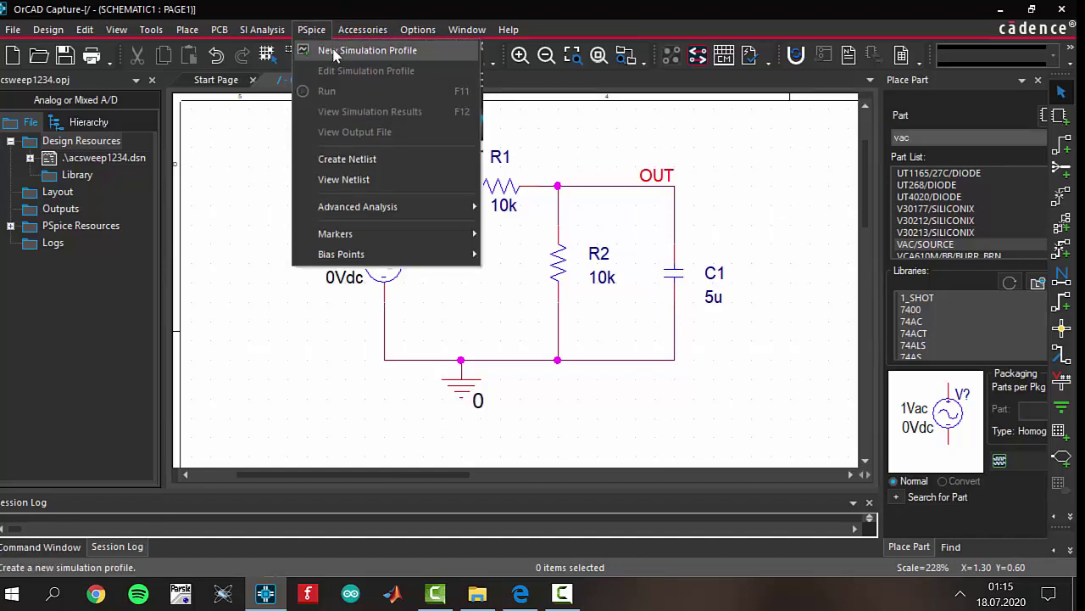
{"action": "left_click", "coordinate": [335, 53]}
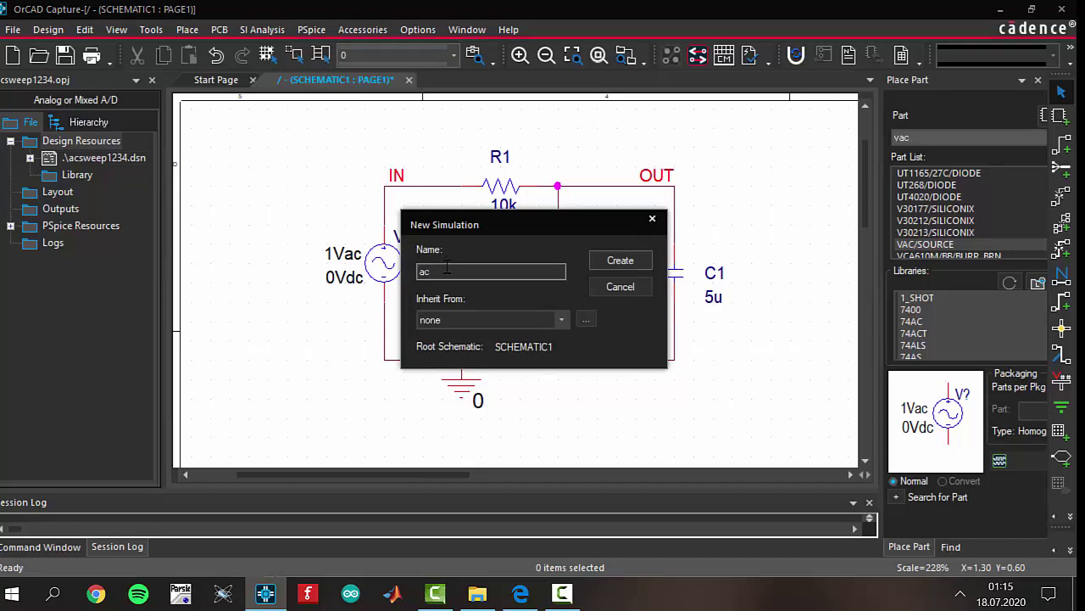
{"action": "key", "text": "Return"}
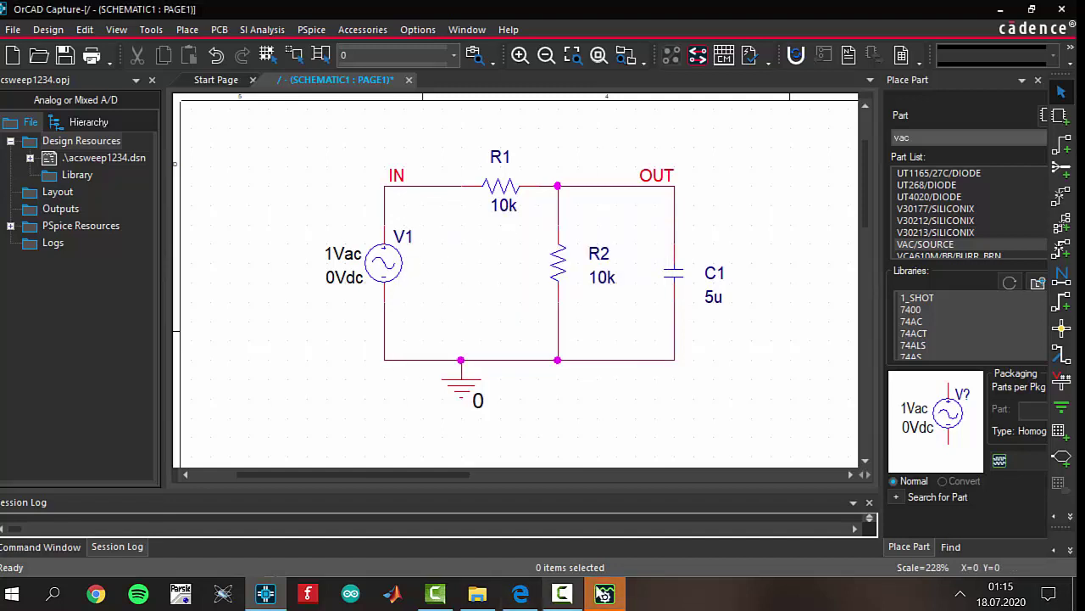
{"action": "left_click", "coordinate": [424, 251]}
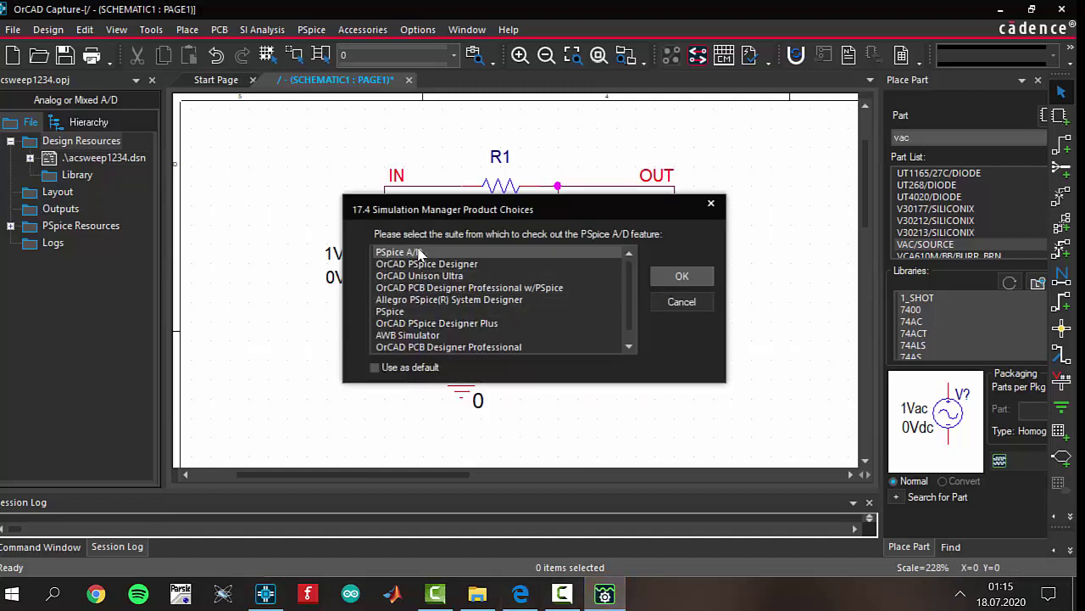
{"action": "left_click", "coordinate": [668, 275]}
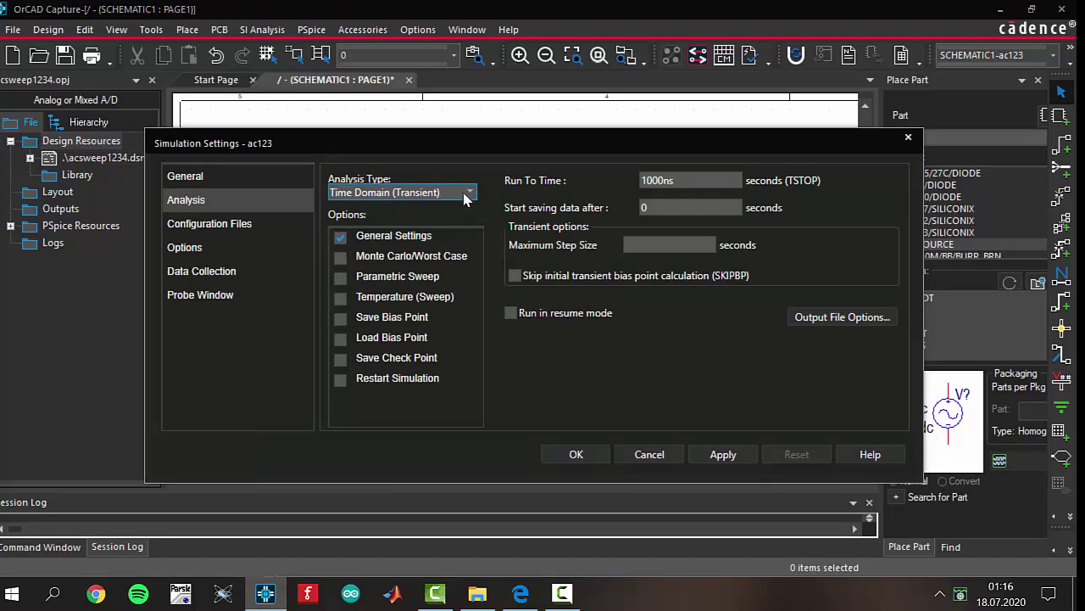
Configure an AC Sweep/Noise analysis: logarithmic decade, start 0.1, end 10k, 11 points/decade.
{"action": "left_click", "coordinate": [468, 194]}
{"action": "left_click", "coordinate": [407, 247]}
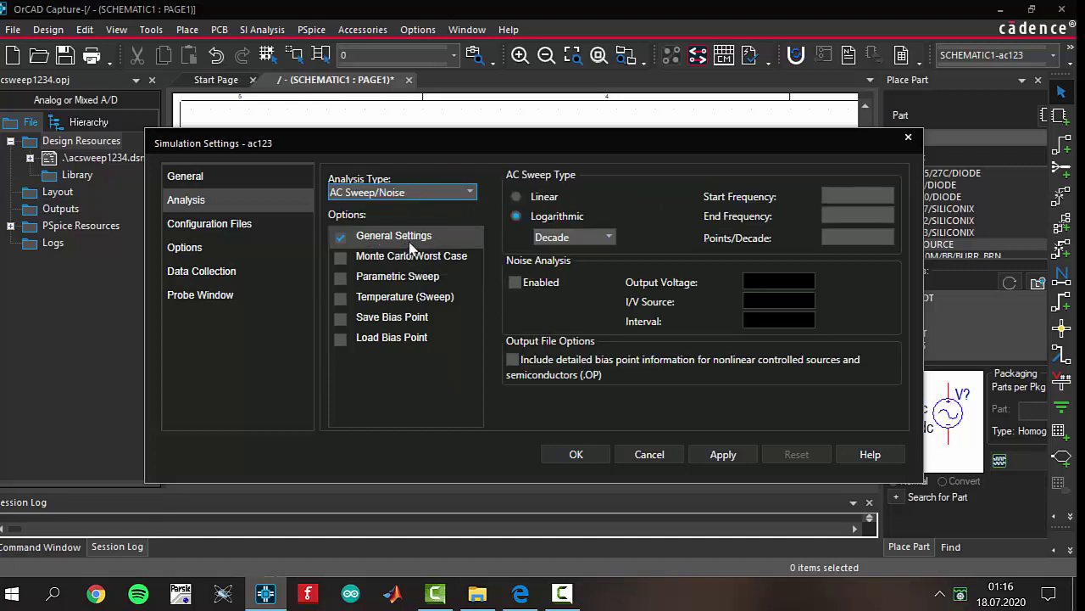
{"action": "left_click", "coordinate": [854, 197]}
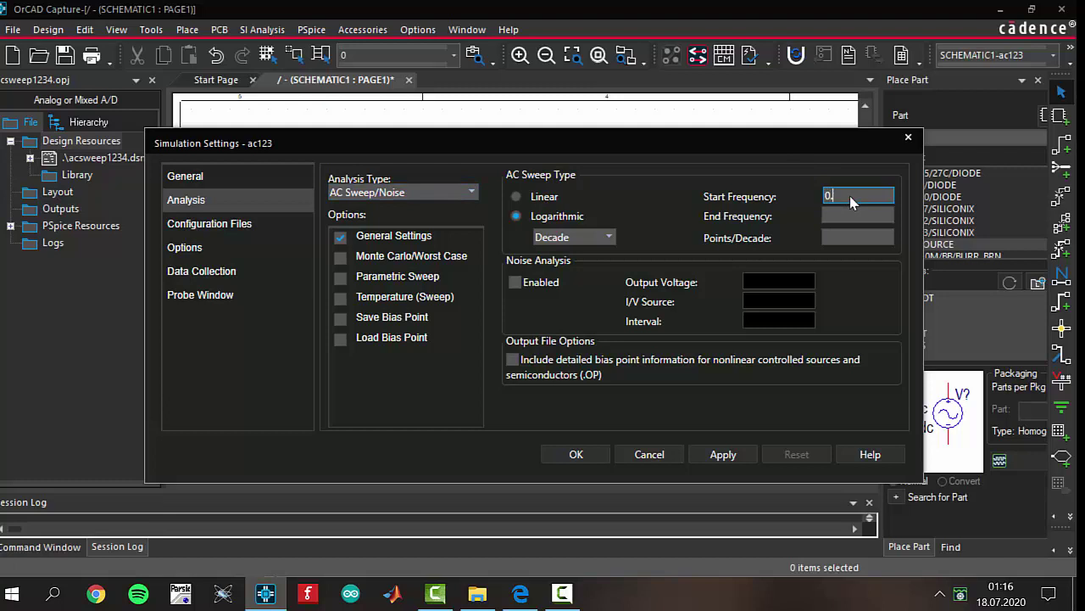
{"action": "left_click", "coordinate": [848, 216]}
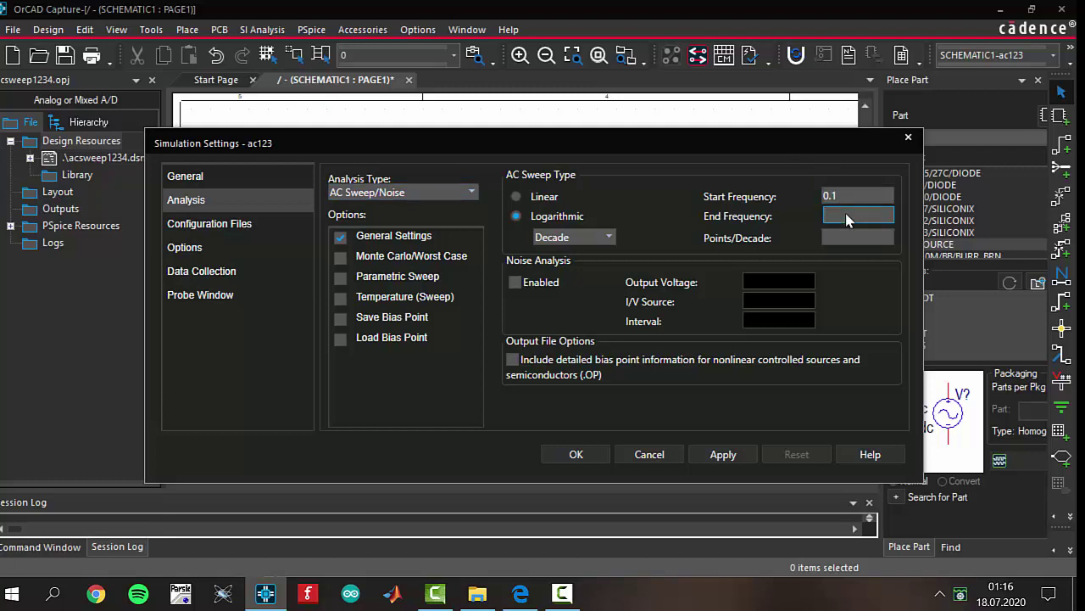
{"action": "left_click", "coordinate": [842, 239]}
{"action": "type", "text": "11"}
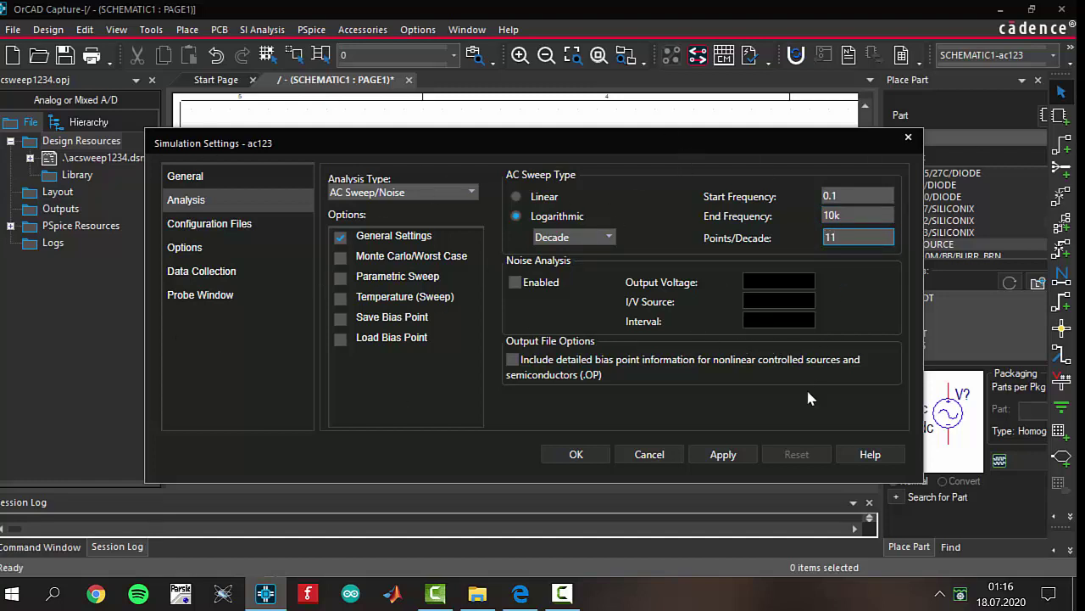
{"action": "left_click", "coordinate": [725, 456]}
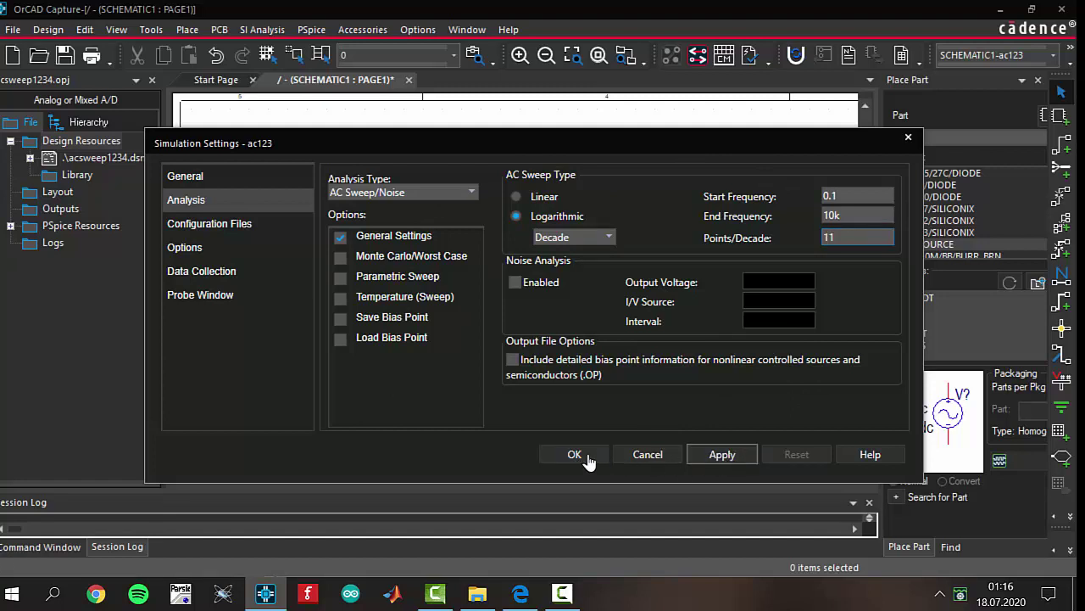
{"action": "left_click", "coordinate": [576, 458]}
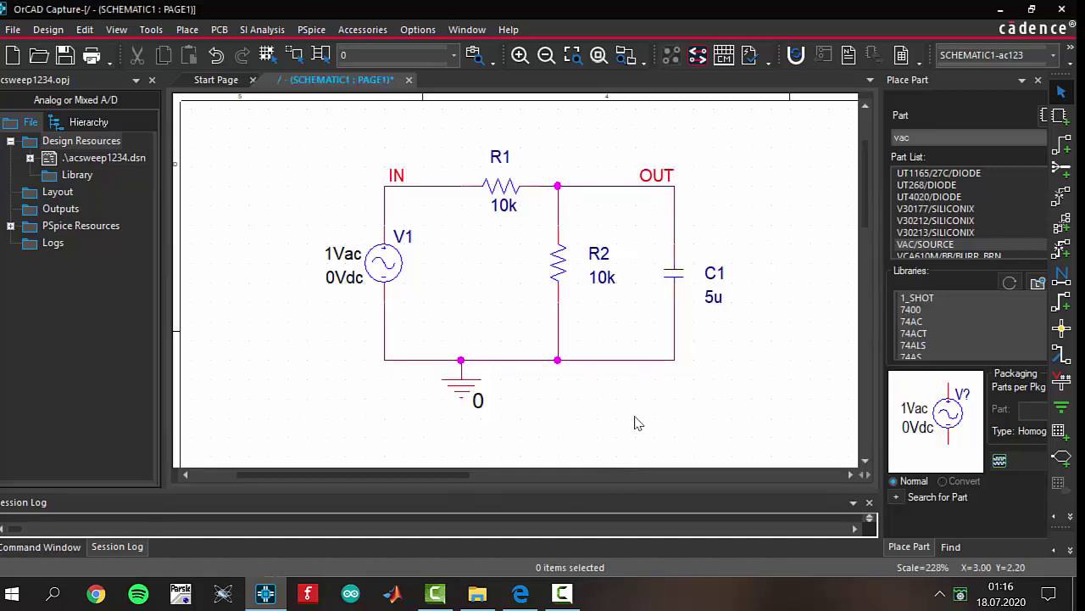
Place a dB magnitude of voltage marker on the OUT wire.
{"action": "left_click", "coordinate": [312, 30]}
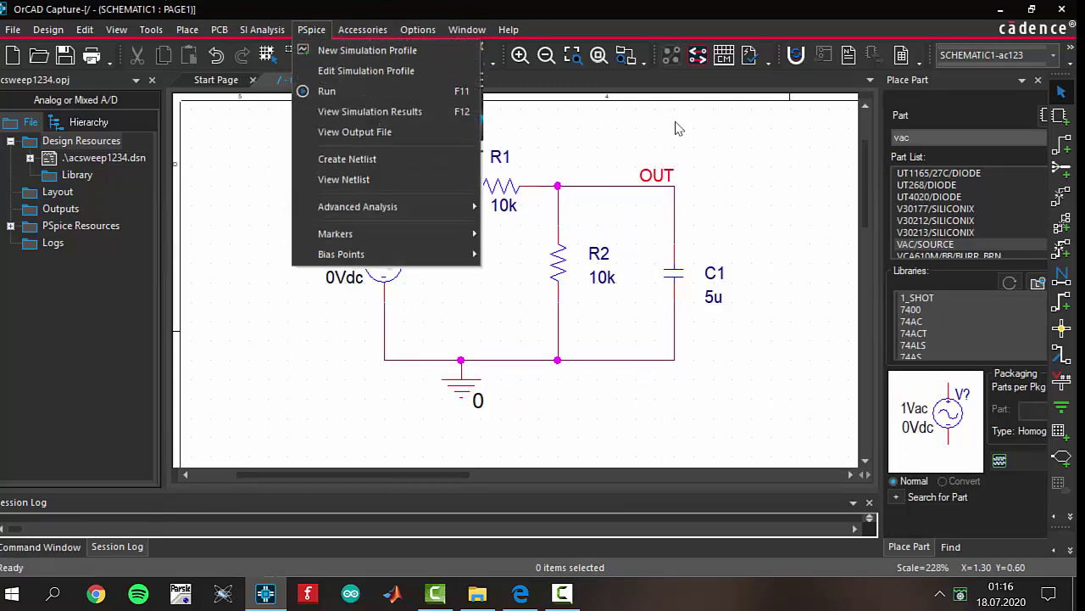
{"action": "mouse_move", "coordinate": [440, 215]}
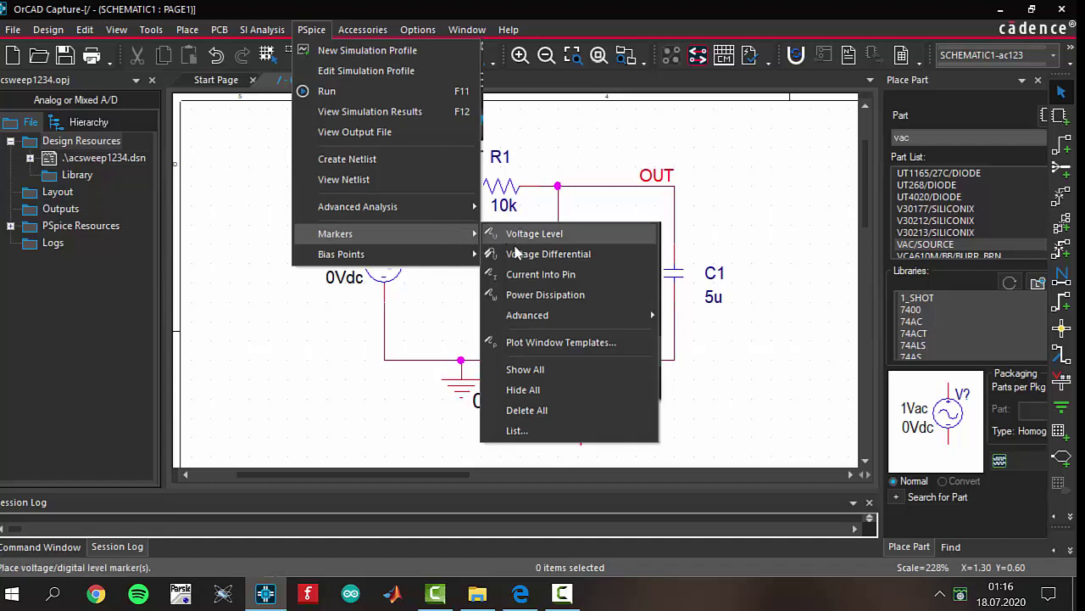
{"action": "mouse_move", "coordinate": [602, 316]}
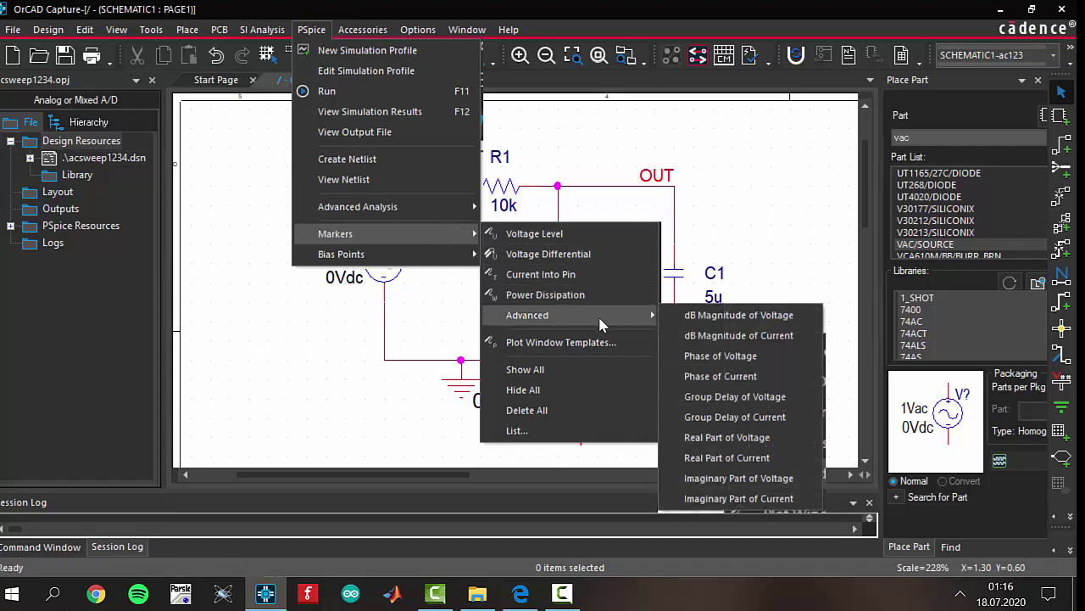
{"action": "left_click", "coordinate": [766, 318]}
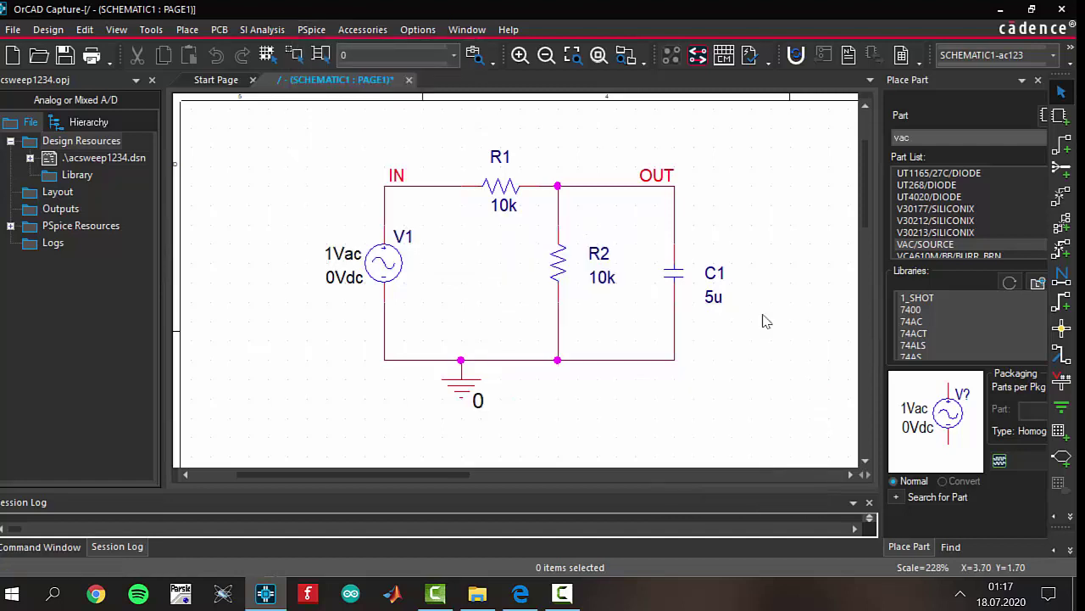
{"action": "left_click", "coordinate": [678, 190]}
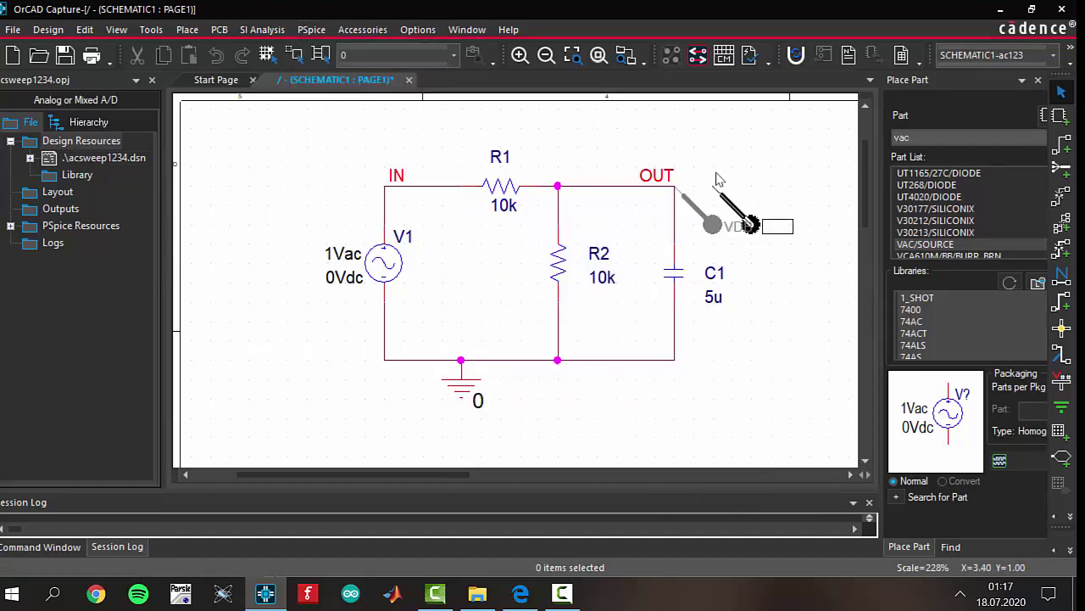
{"action": "key", "text": "Escape"}
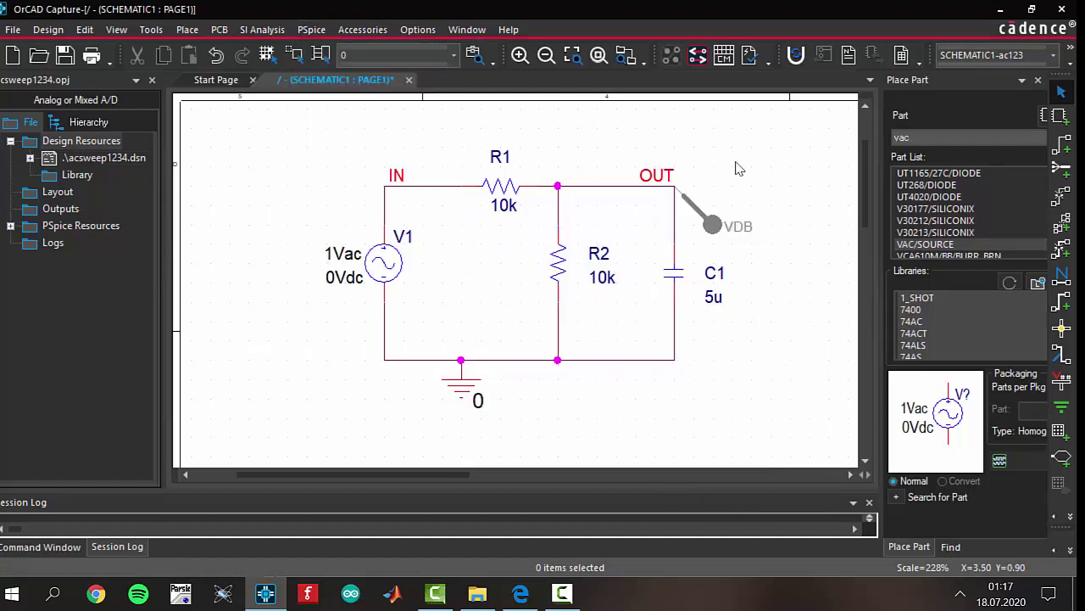
Place a phase of voltage marker on OUT and run the simulation with F11.
{"action": "left_click", "coordinate": [311, 29]}
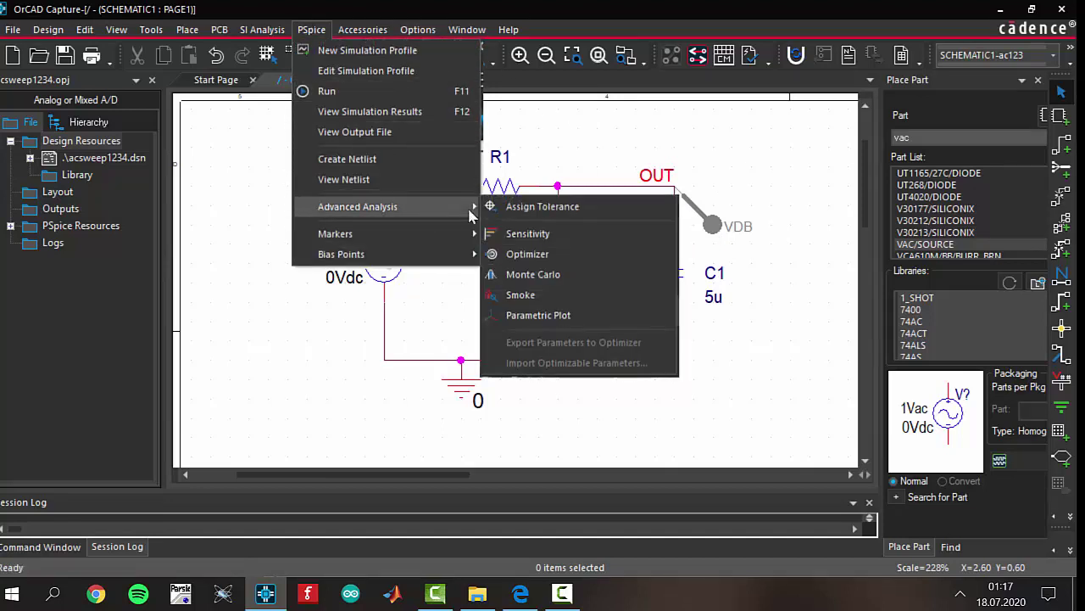
{"action": "mouse_move", "coordinate": [398, 233]}
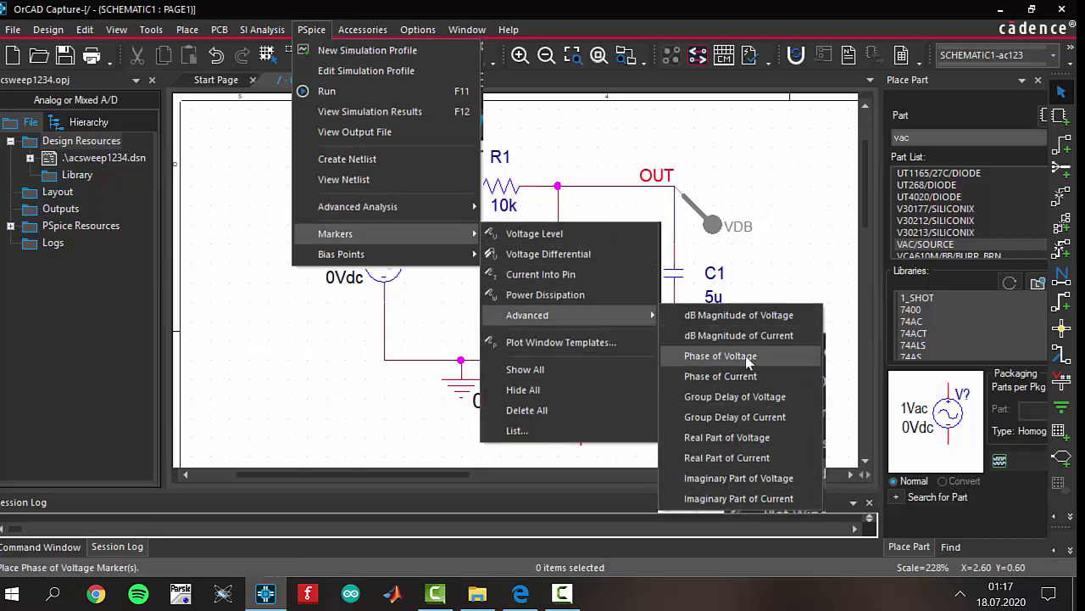
{"action": "left_click", "coordinate": [739, 360]}
{"action": "left_click", "coordinate": [665, 190]}
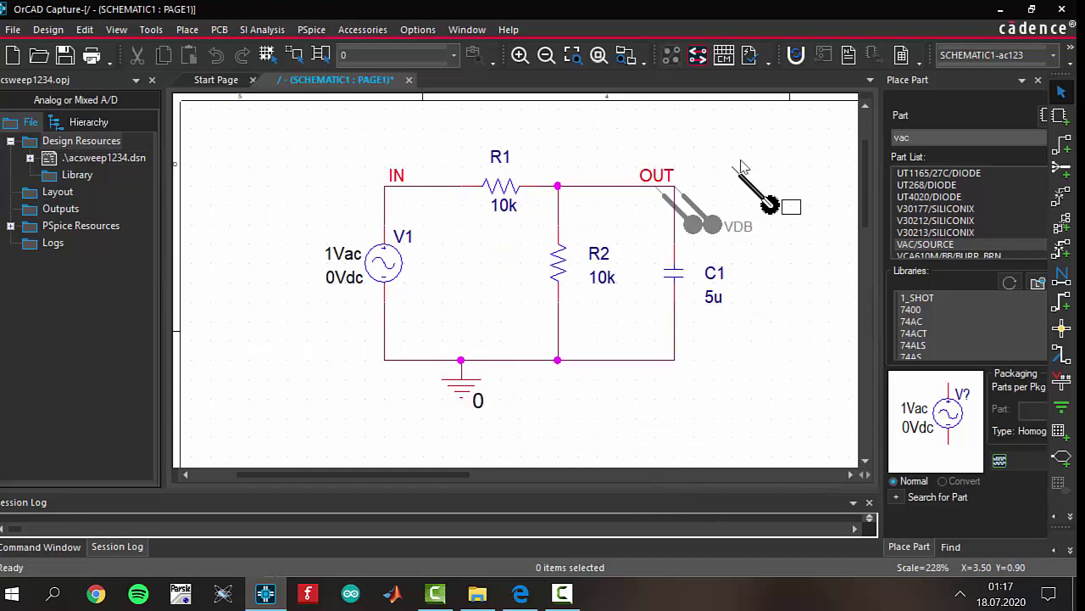
{"action": "left_click", "coordinate": [311, 30]}
{"action": "key", "text": "F11"}
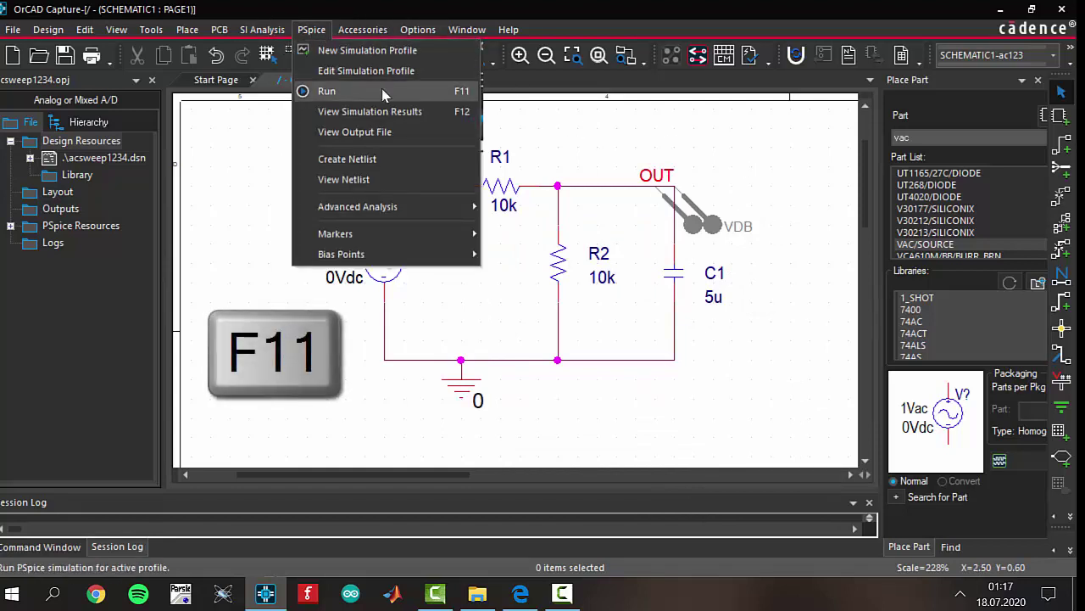
Run the PSpice AC sweep and view the DB(V(OUT)) and P(V(OUT)) curves from 100mHz to 10KHz.
{"action": "left_click", "coordinate": [353, 96]}
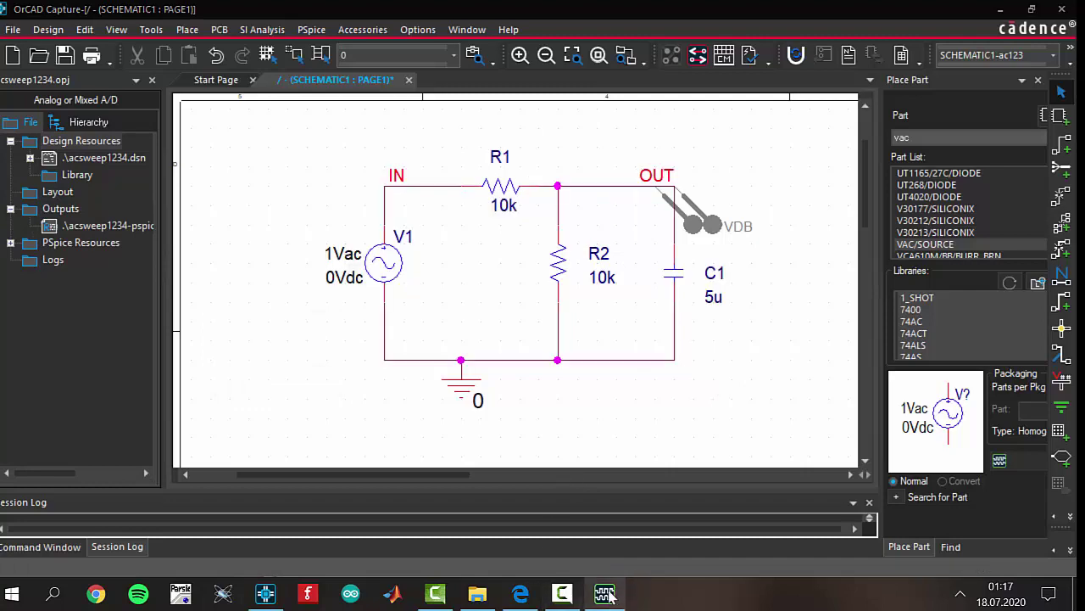
{"action": "left_click", "coordinate": [614, 588]}
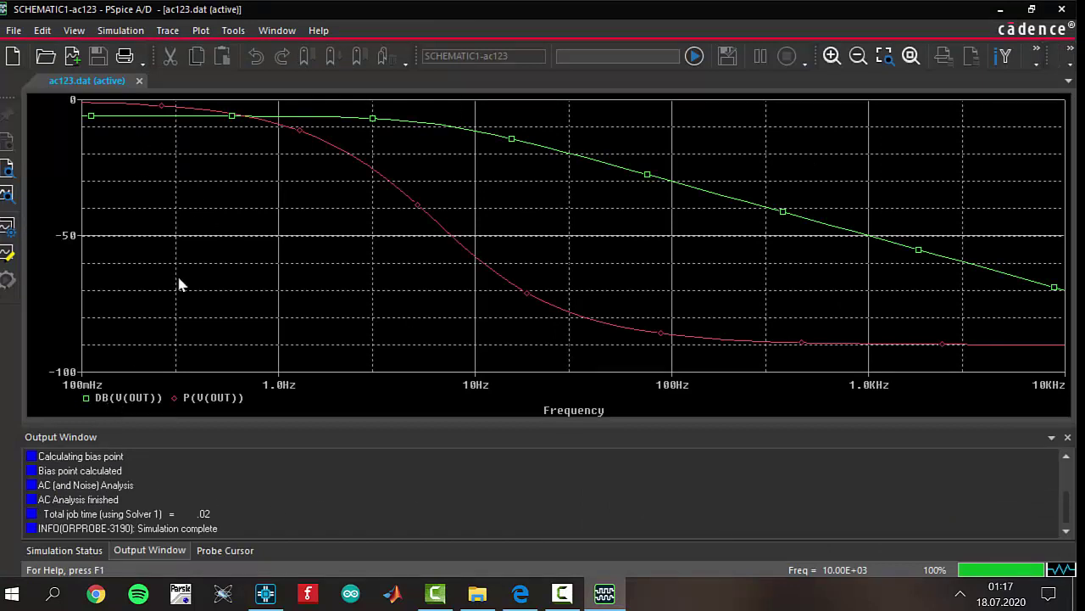
{"action": "left_click", "coordinate": [130, 401]}
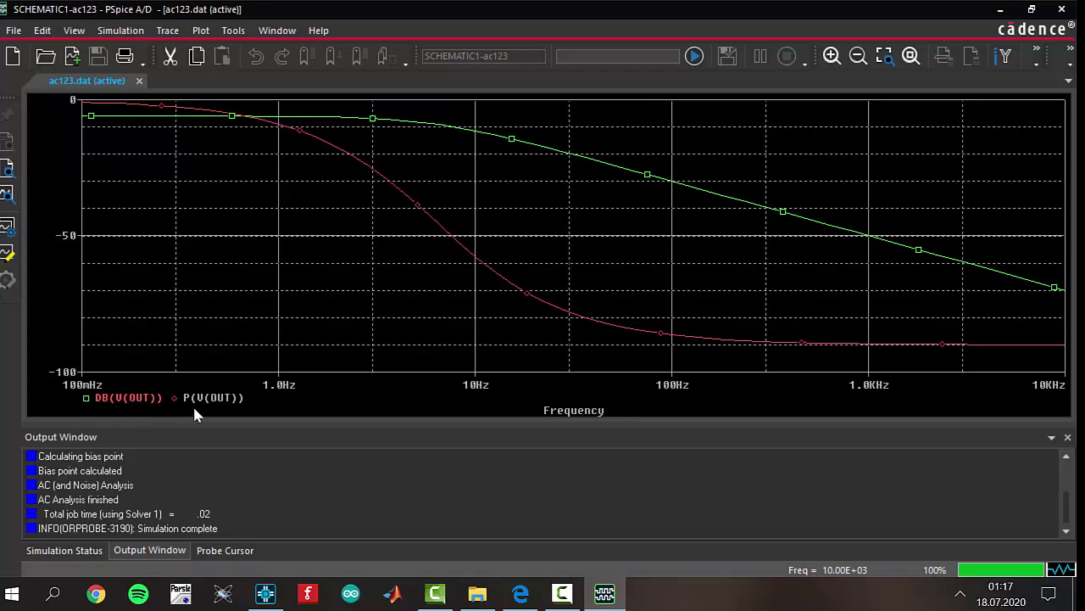
{"action": "left_click", "coordinate": [221, 400]}
{"action": "left_click", "coordinate": [422, 216]}
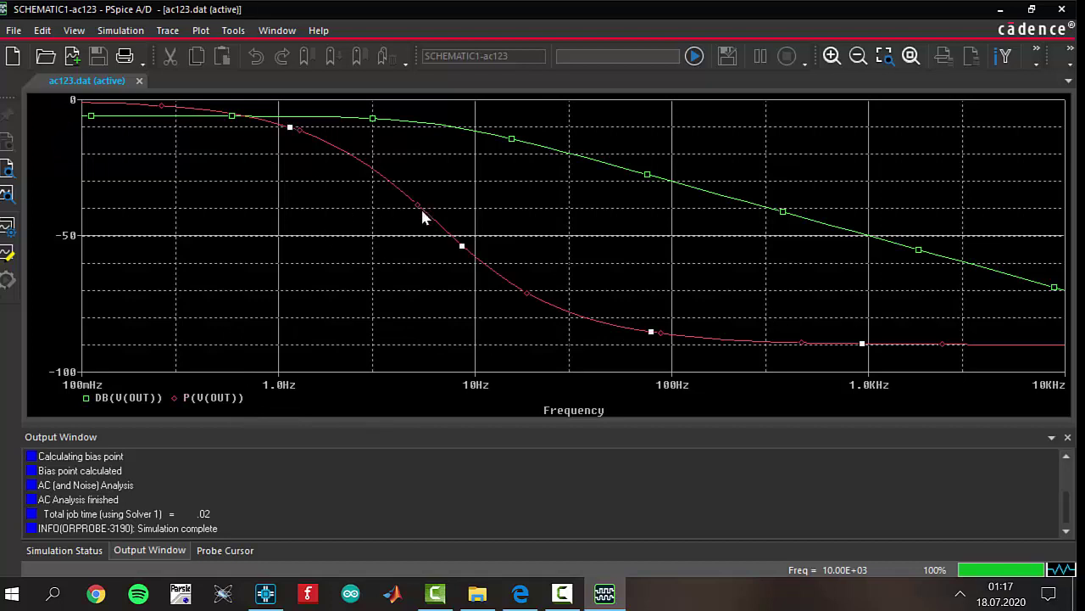
{"action": "left_click", "coordinate": [364, 120]}
{"action": "left_click", "coordinate": [230, 202]}
{"action": "left_click", "coordinate": [106, 405]}
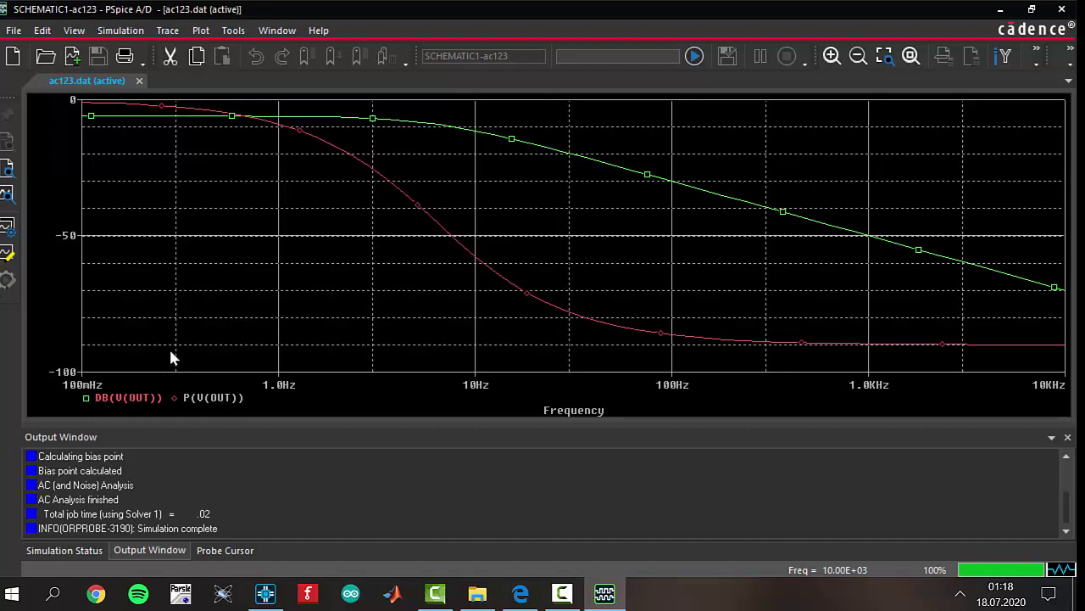
{"action": "left_click", "coordinate": [274, 310]}
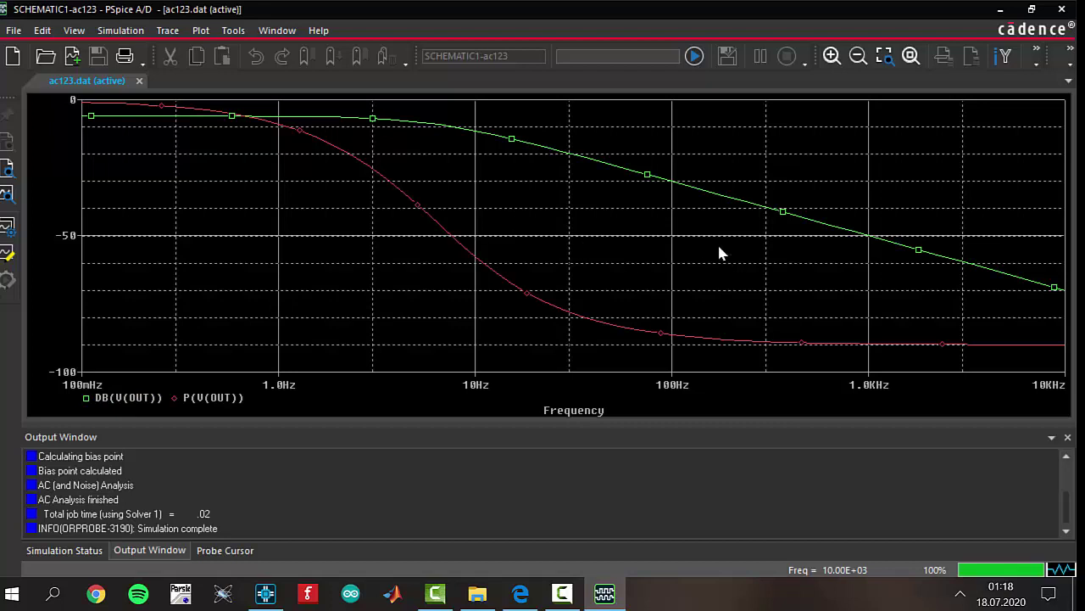